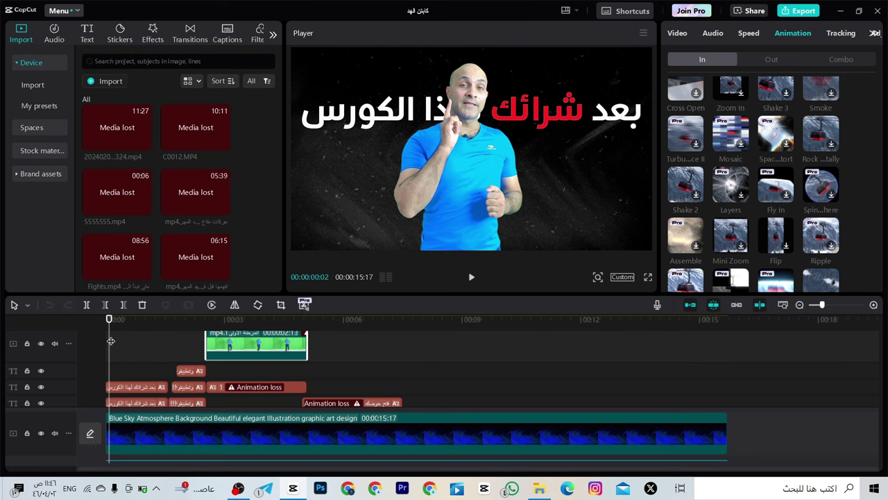
Examine the project's stacked text, video and audio tracks and preview the composition at several points of the timeline.
{"action": "left_click_drag", "start_coordinate": [111, 341], "coordinate": [135, 408]}
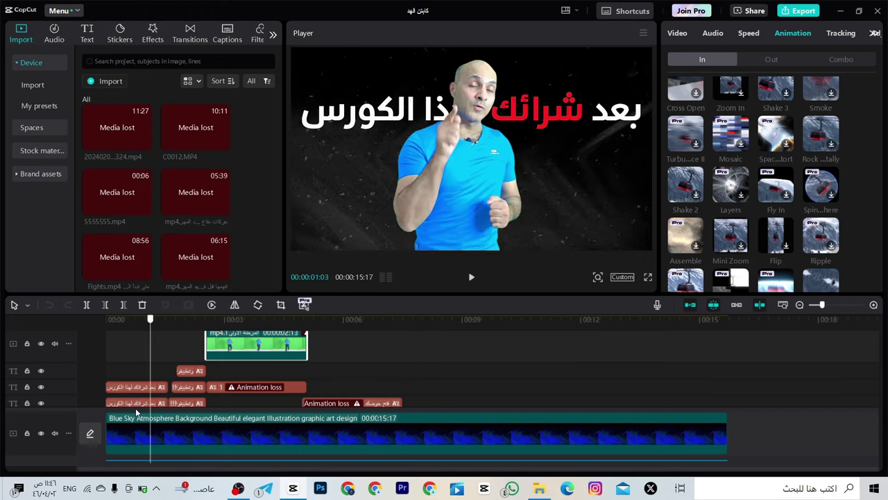
{"action": "scroll", "coordinate": [138, 404], "scroll_direction": "down", "scroll_amount": 2}
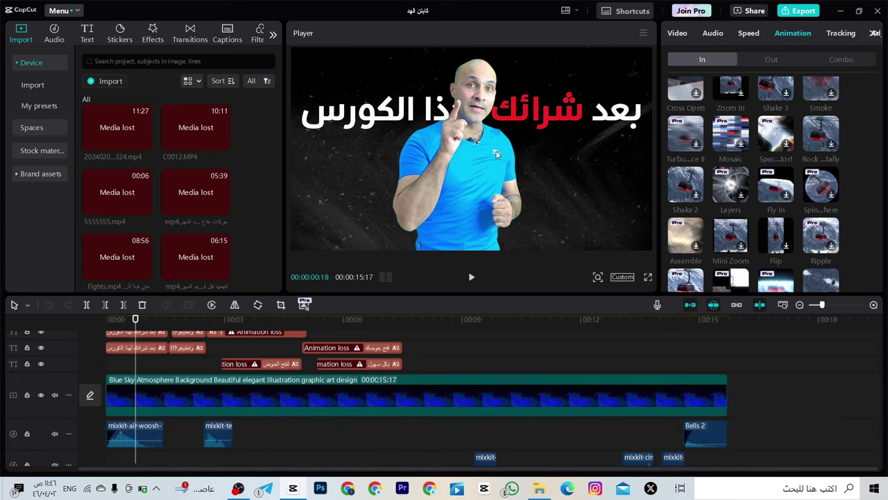
{"action": "left_click_drag", "start_coordinate": [135, 324], "coordinate": [108, 336]}
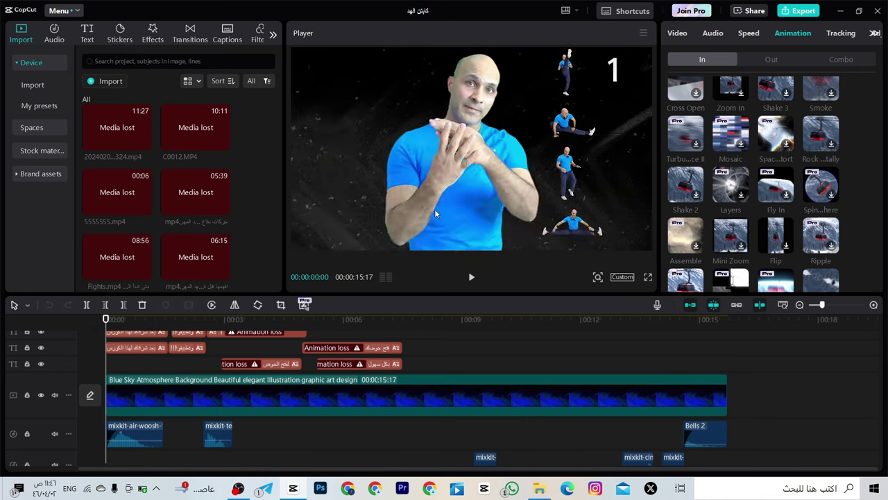
{"action": "scroll", "coordinate": [159, 374], "scroll_direction": "down", "scroll_amount": 1}
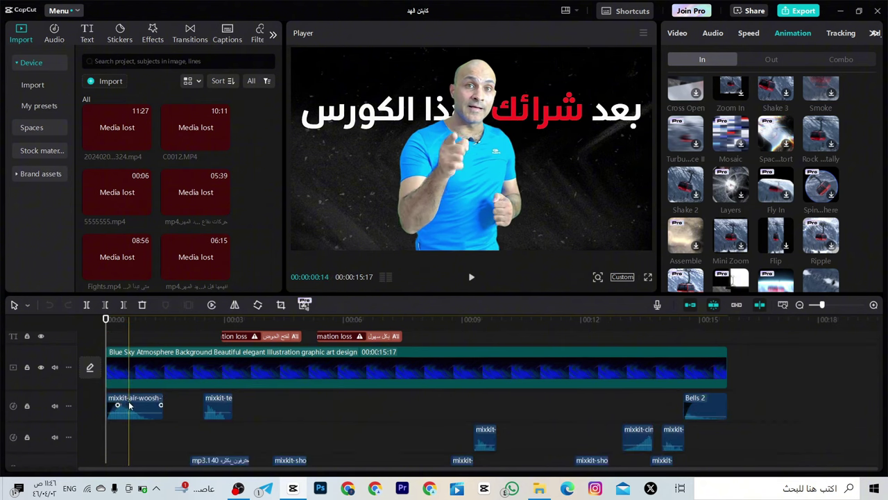
{"action": "scroll", "coordinate": [144, 390], "scroll_direction": "down", "scroll_amount": 5}
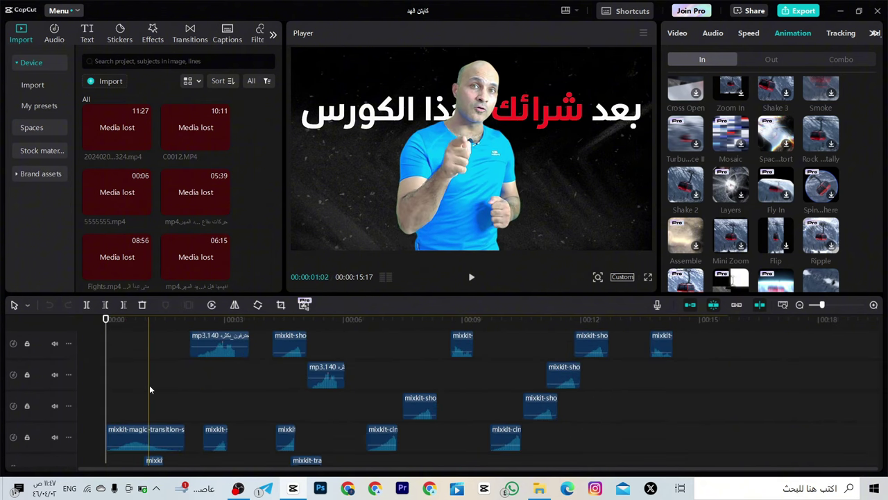
{"action": "scroll", "coordinate": [158, 386], "scroll_direction": "down", "scroll_amount": 2}
{"action": "scroll", "coordinate": [357, 374], "scroll_direction": "down", "scroll_amount": 2}
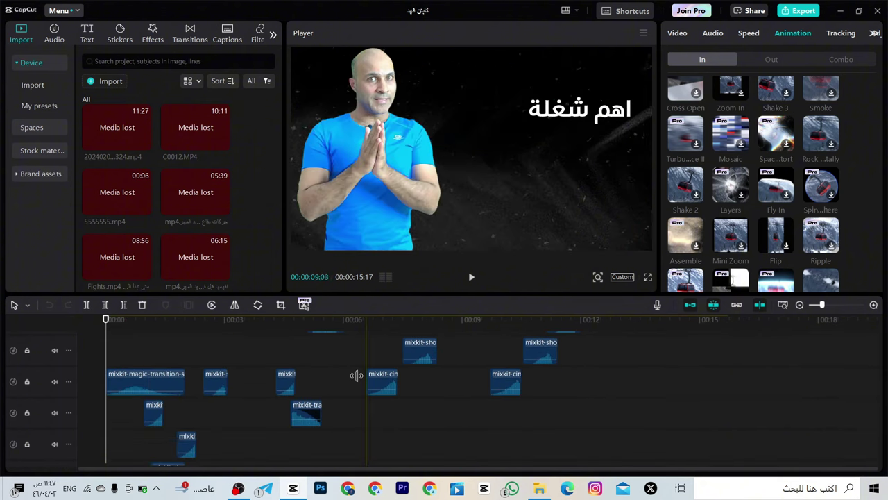
{"action": "scroll", "coordinate": [172, 416], "scroll_direction": "up", "scroll_amount": 3}
{"action": "left_click", "coordinate": [172, 421]}
{"action": "scroll", "coordinate": [198, 403], "scroll_direction": "up", "scroll_amount": 5}
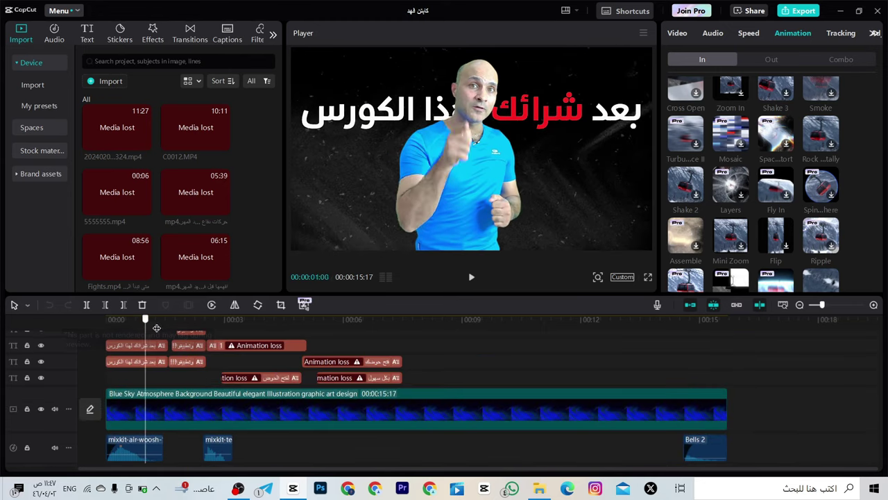
{"action": "left_click", "coordinate": [487, 323]}
{"action": "left_click_drag", "start_coordinate": [526, 341], "coordinate": [667, 347]}
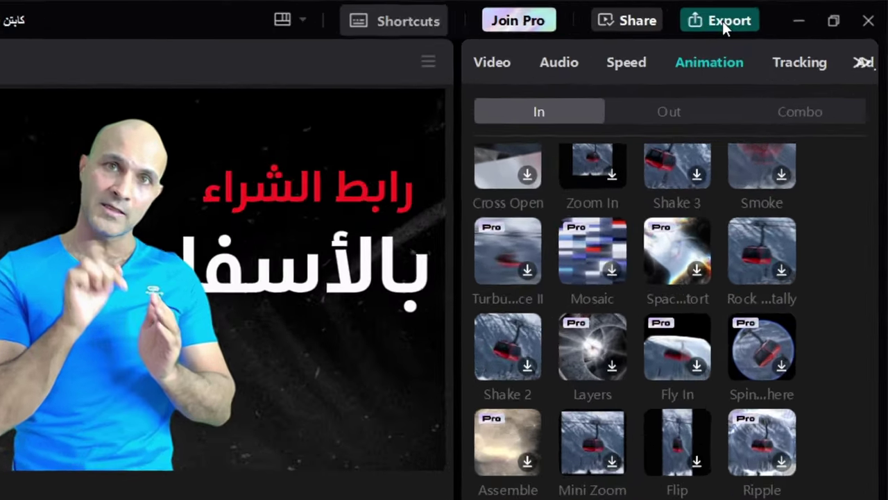
{"action": "left_click", "coordinate": [800, 11]}
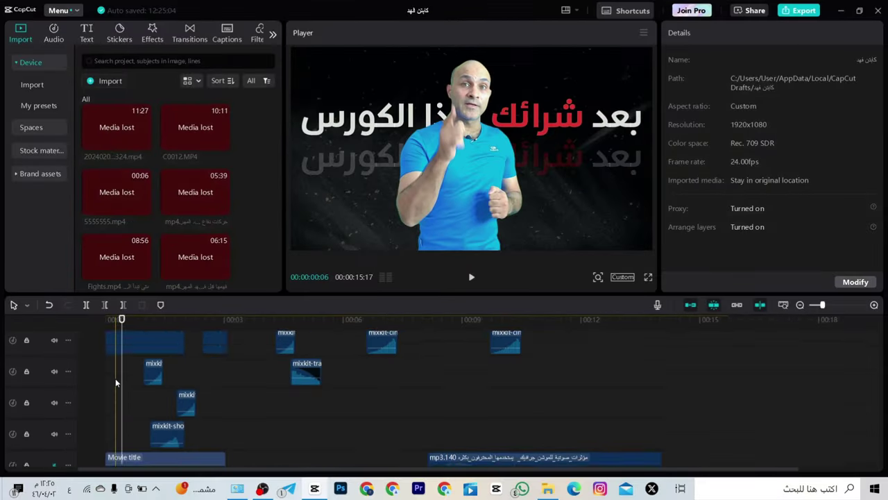
Open the video's cover for editing with a frame from the project as its image.
{"action": "scroll", "coordinate": [116, 379], "scroll_direction": "down", "scroll_amount": 4}
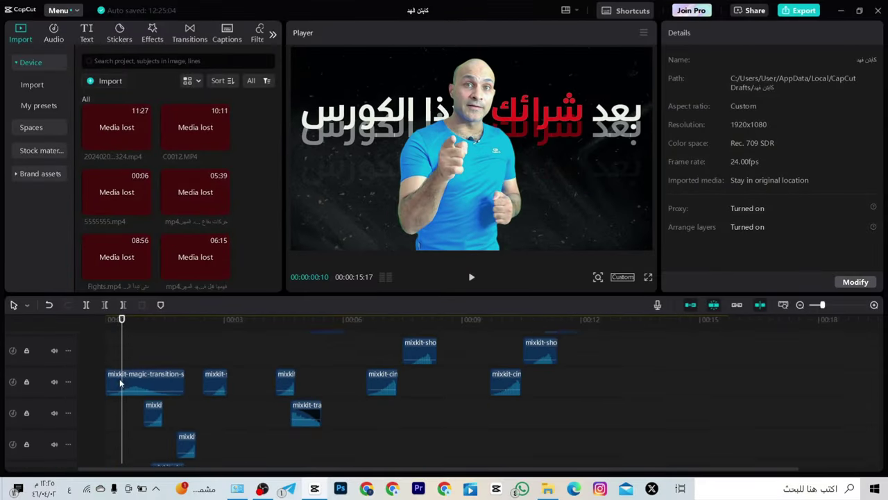
{"action": "scroll", "coordinate": [132, 383], "scroll_direction": "down", "scroll_amount": 5}
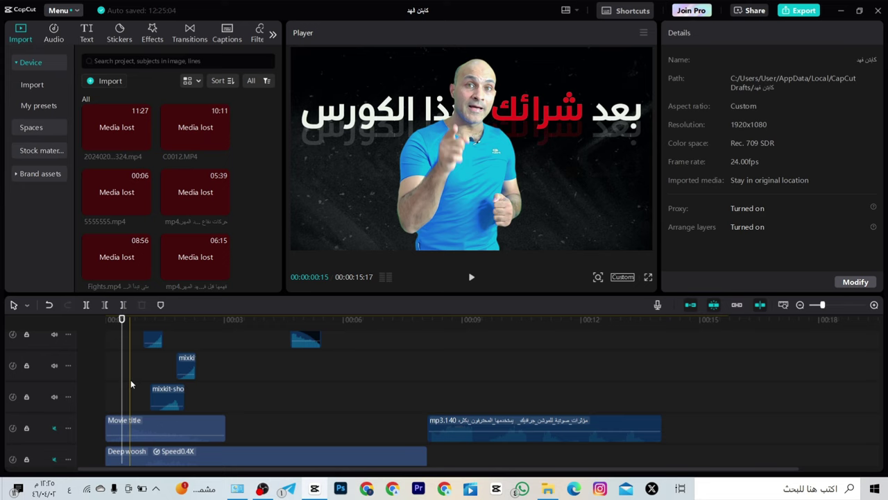
{"action": "scroll", "coordinate": [138, 389], "scroll_direction": "up", "scroll_amount": 3}
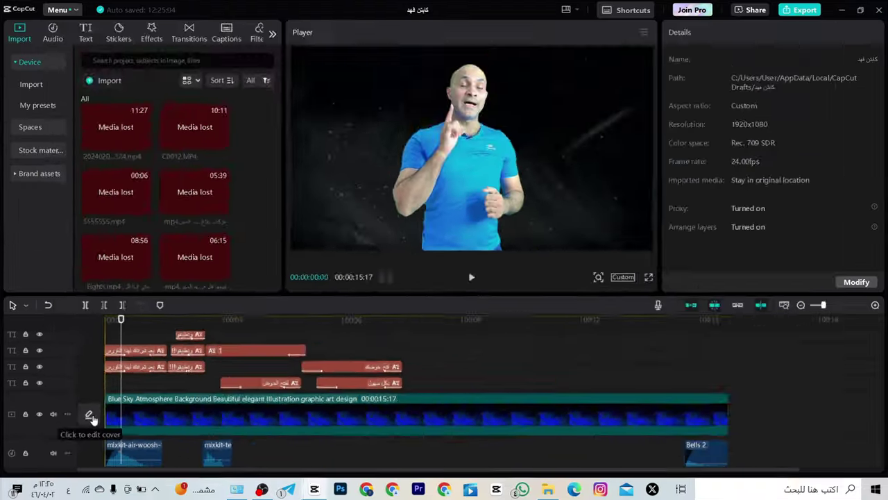
{"action": "left_click", "coordinate": [248, 350]}
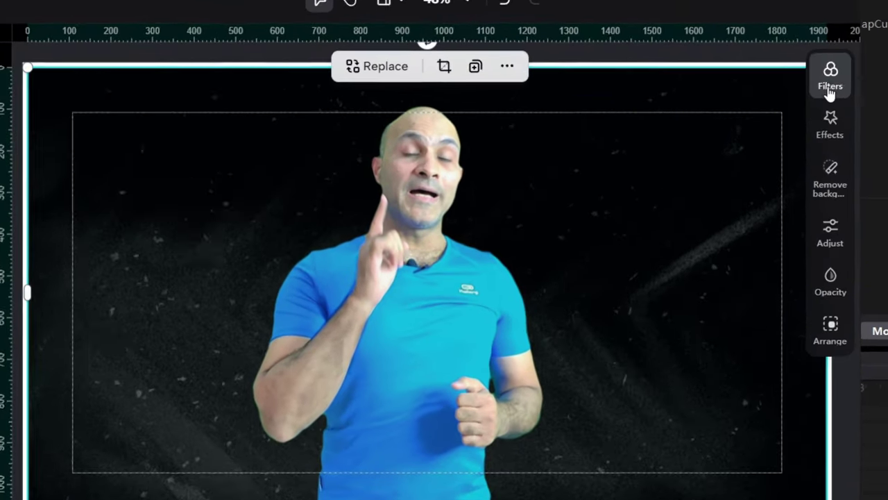
Try the Coconut filter on the cover image and apply the Walnut filter instead.
{"action": "left_click", "coordinate": [823, 89]}
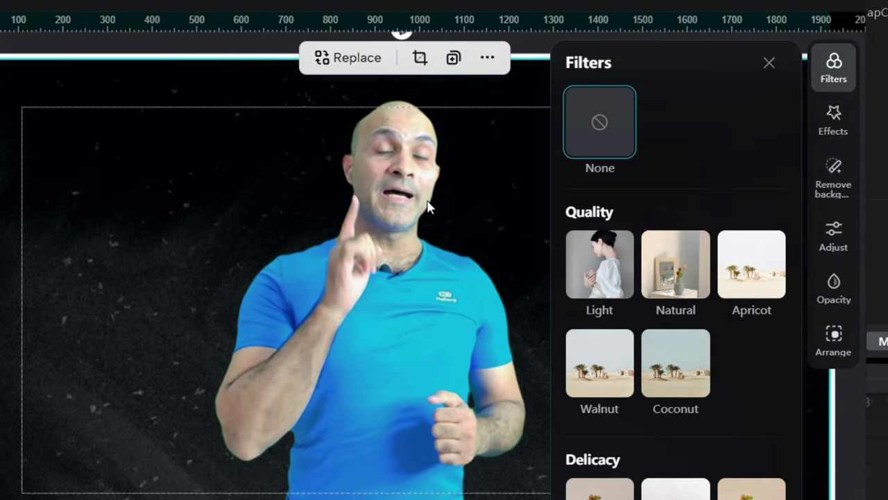
{"action": "left_click", "coordinate": [664, 379]}
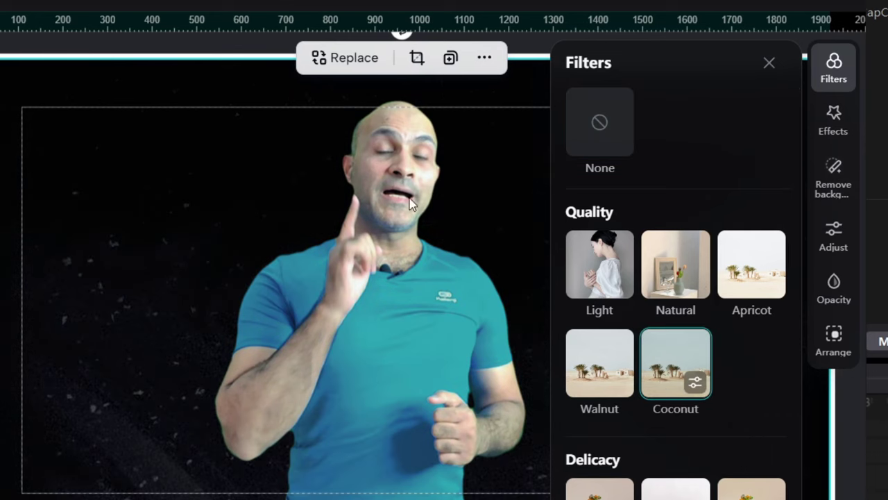
{"action": "left_click", "coordinate": [615, 379]}
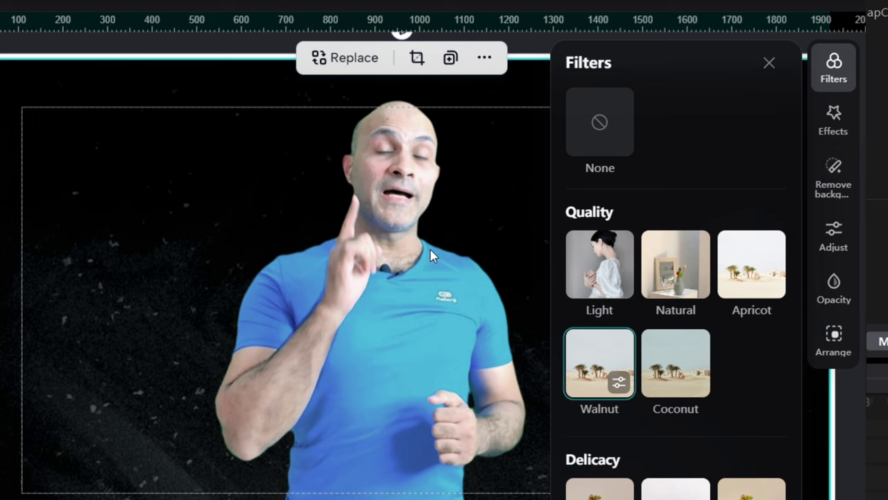
Try the Magnify and Wide angle effects on the cover image and apply the Vignette effect instead.
{"action": "left_click", "coordinate": [836, 119]}
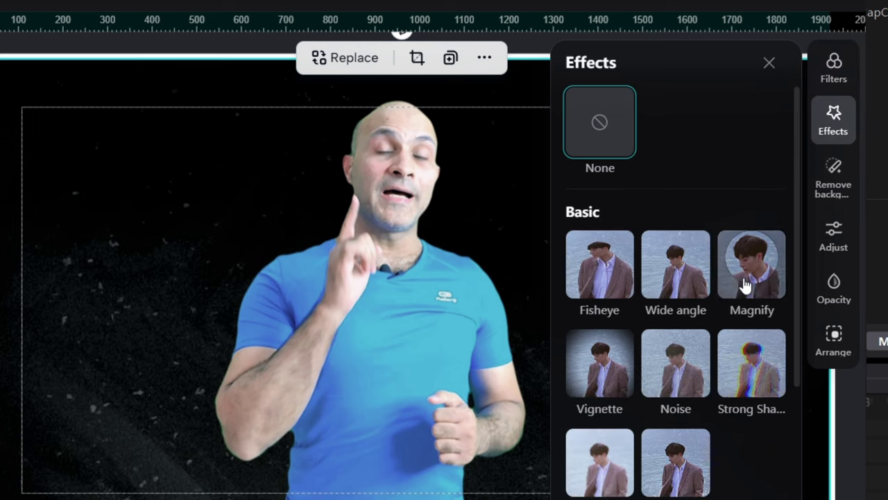
{"action": "left_click", "coordinate": [744, 283]}
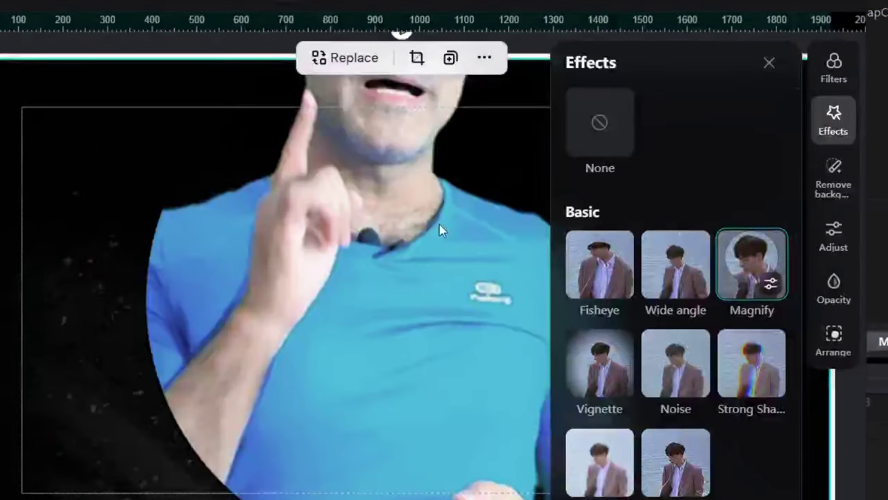
{"action": "left_click", "coordinate": [674, 263]}
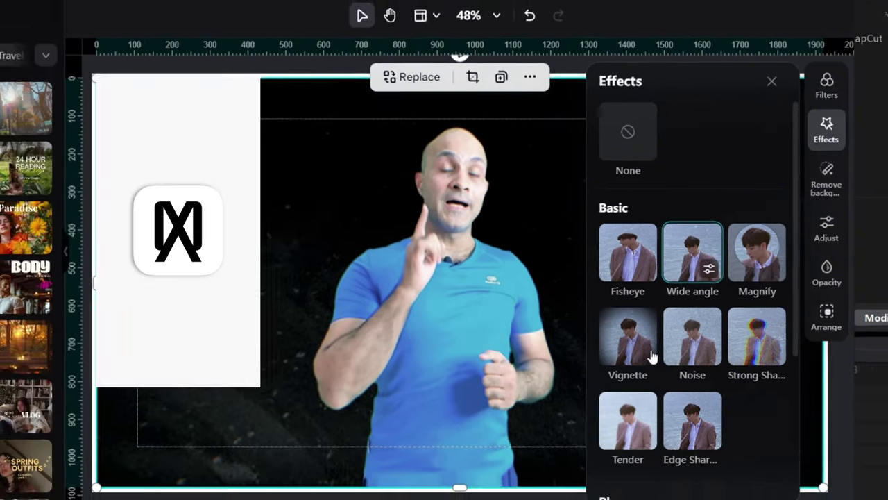
{"action": "left_click", "coordinate": [619, 374]}
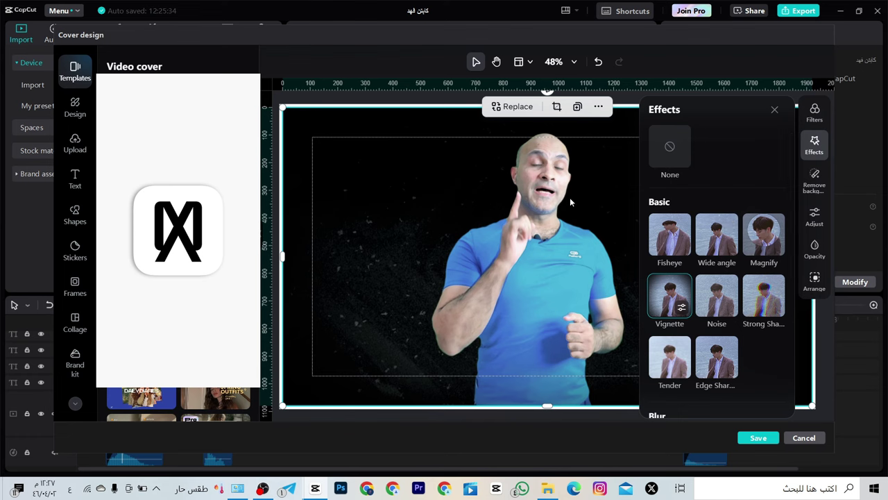
Adjust the cover image by trying a Warmth of 79, settling on Warmth 1, and setting Exposure to 5.
{"action": "left_click", "coordinate": [815, 217]}
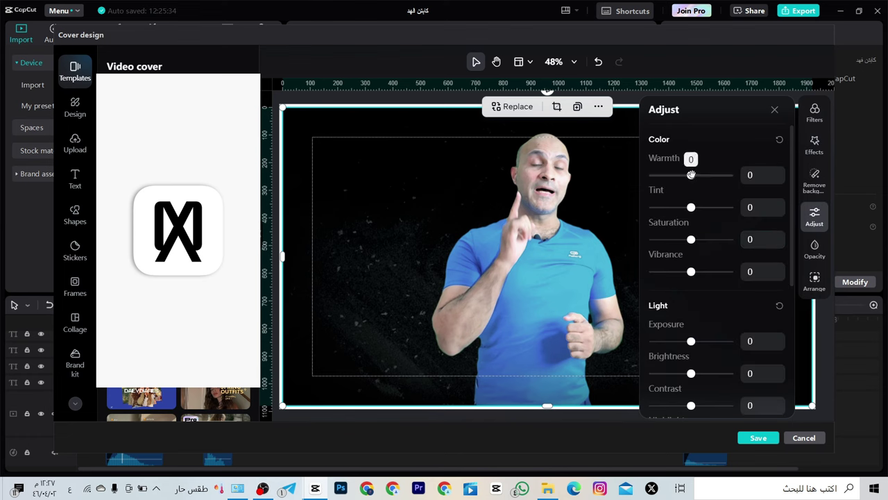
{"action": "left_click_drag", "start_coordinate": [690, 175], "coordinate": [721, 175]}
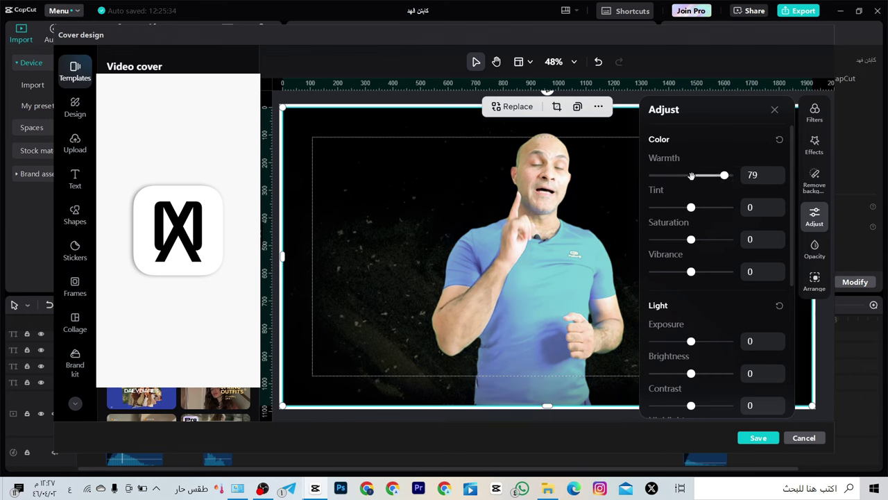
{"action": "left_click", "coordinate": [691, 175]}
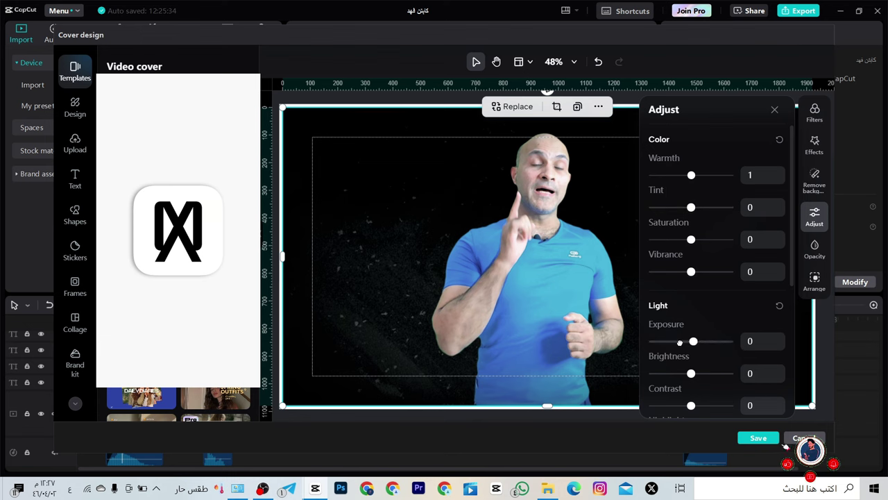
{"action": "mouse_move", "coordinate": [679, 342]}
{"action": "left_mouse_down"}
{"action": "mouse_move", "coordinate": [654, 341]}
{"action": "mouse_move", "coordinate": [693, 341]}
{"action": "mouse_move", "coordinate": [694, 349]}
{"action": "left_mouse_up"}
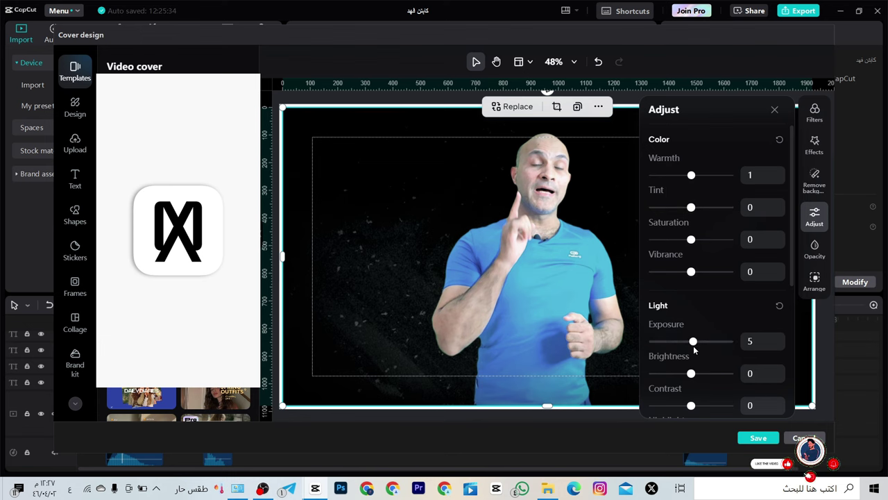
Try a Texture value of 27 on the cover image and return it to 0.
{"action": "scroll", "coordinate": [686, 327], "scroll_direction": "down", "scroll_amount": 5}
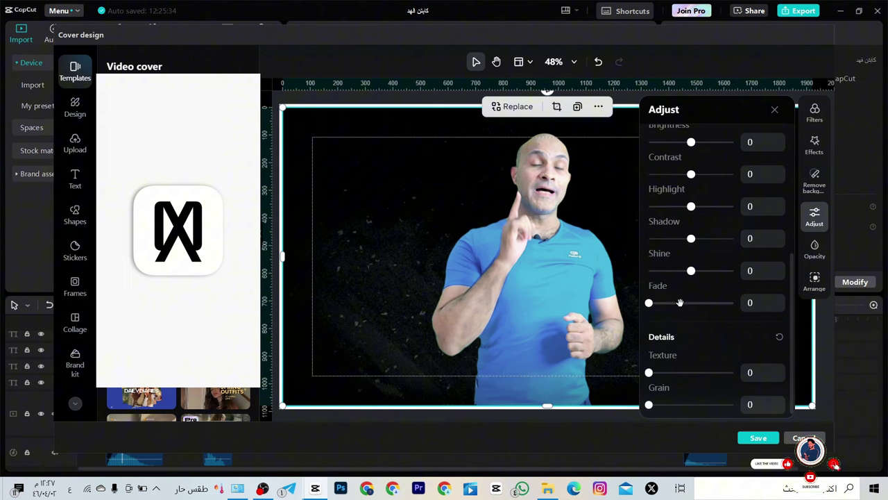
{"action": "left_click", "coordinate": [670, 373]}
{"action": "left_click_drag", "start_coordinate": [670, 373], "coordinate": [716, 320]}
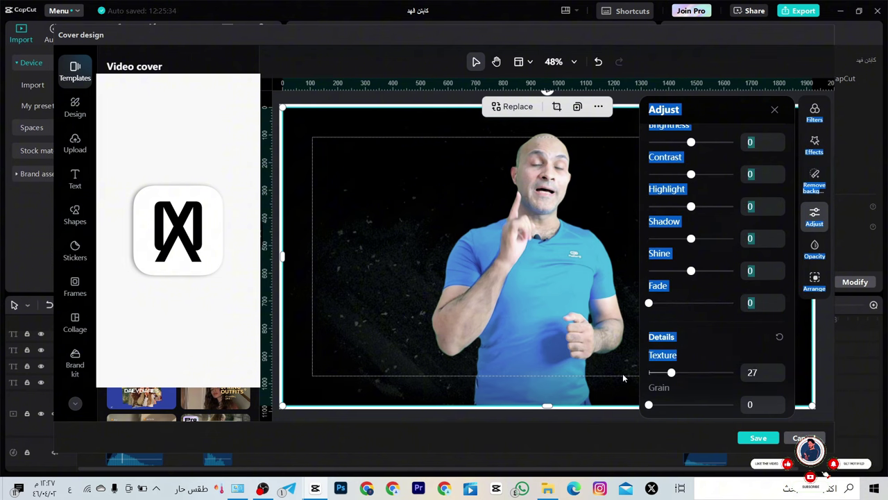
{"action": "left_click_drag", "start_coordinate": [671, 372], "coordinate": [649, 371]}
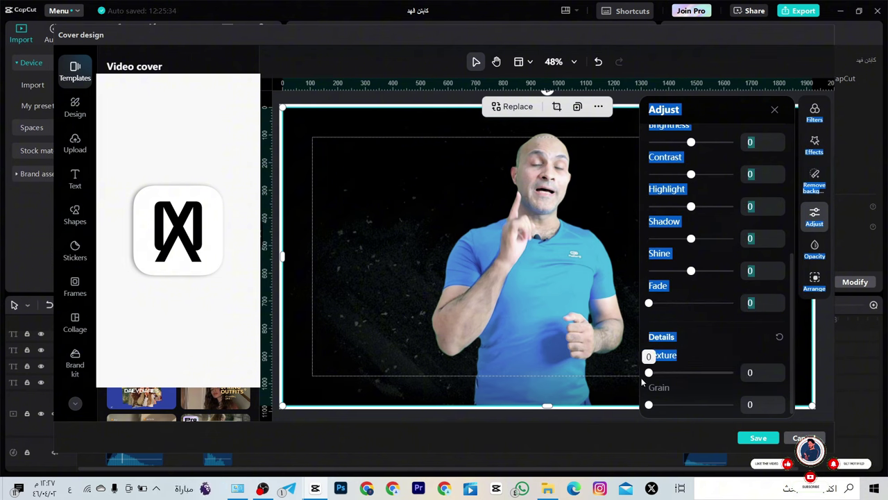
{"action": "scroll", "coordinate": [723, 330], "scroll_direction": "up", "scroll_amount": 3}
{"action": "scroll", "coordinate": [731, 297], "scroll_direction": "up", "scroll_amount": 3}
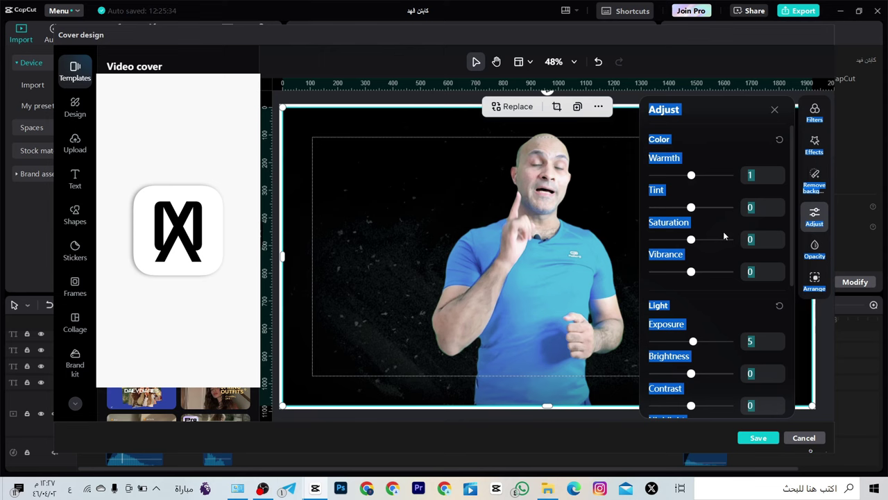
{"action": "left_click", "coordinate": [723, 149]}
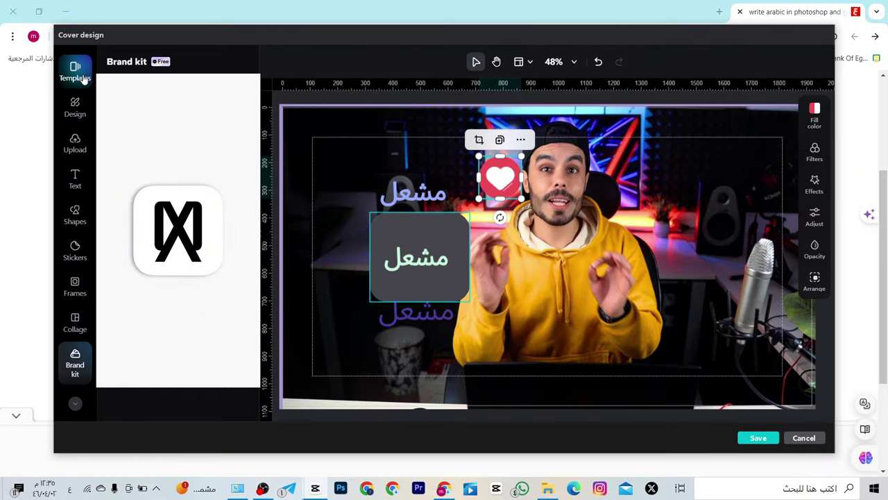
Apply the "DRINKS VLOG" cover template and replace its main heading with the Arabic first name.
{"action": "left_click", "coordinate": [82, 79]}
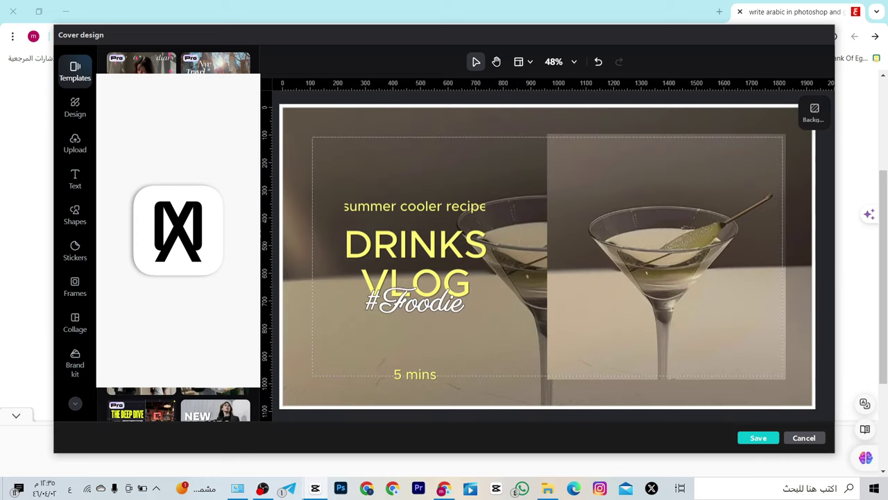
{"action": "left_click", "coordinate": [442, 240]}
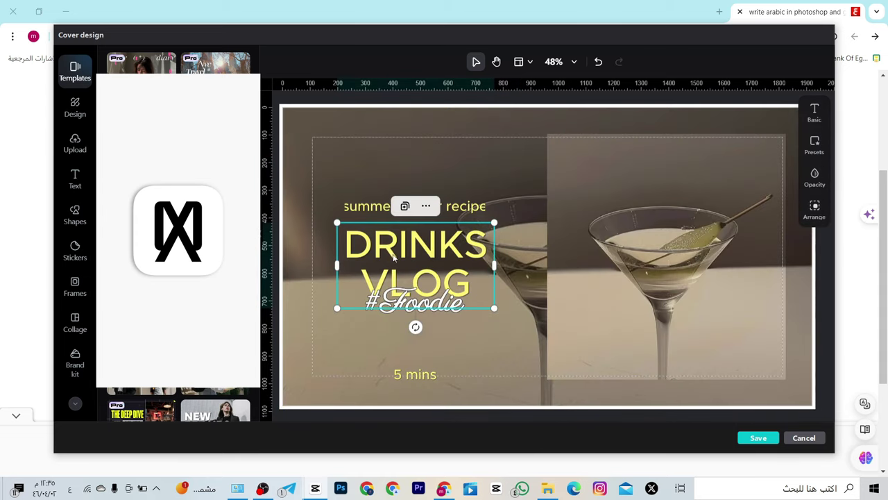
{"action": "left_click", "coordinate": [417, 239]}
{"action": "key", "text": "ctrl+a"}
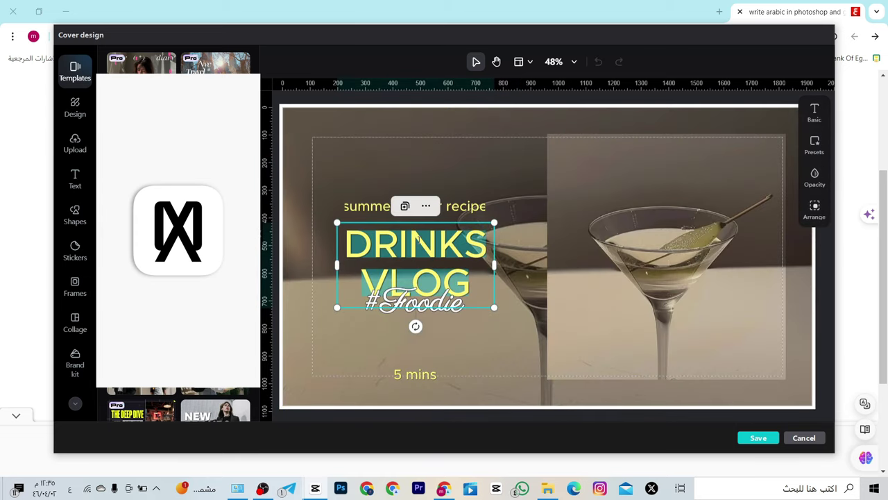
{"action": "type", "text": "مشعل"}
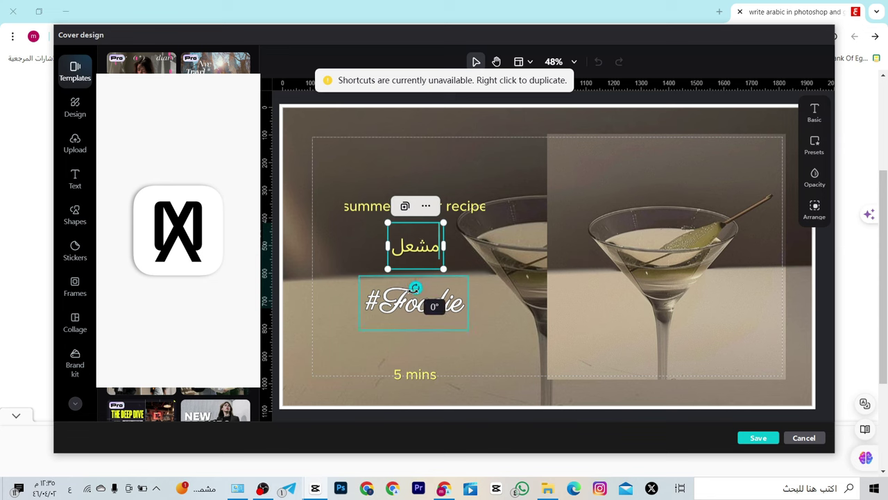
Replace the template's "#Foodie" and "summer cooler recipe" texts with the same Arabic first name.
{"action": "double_click", "coordinate": [398, 310]}
{"action": "type", "text": "مشعل"}
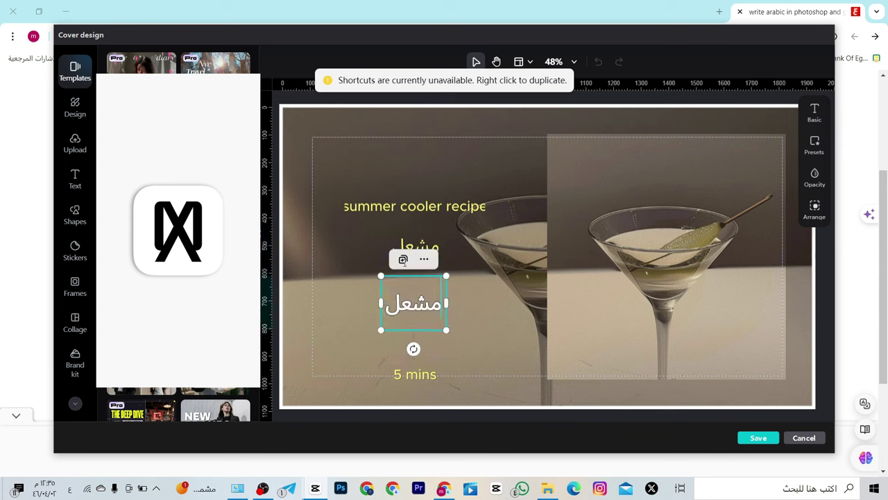
{"action": "left_click", "coordinate": [409, 211]}
{"action": "double_click", "coordinate": [409, 210]}
{"action": "type", "text": "مشعل"}
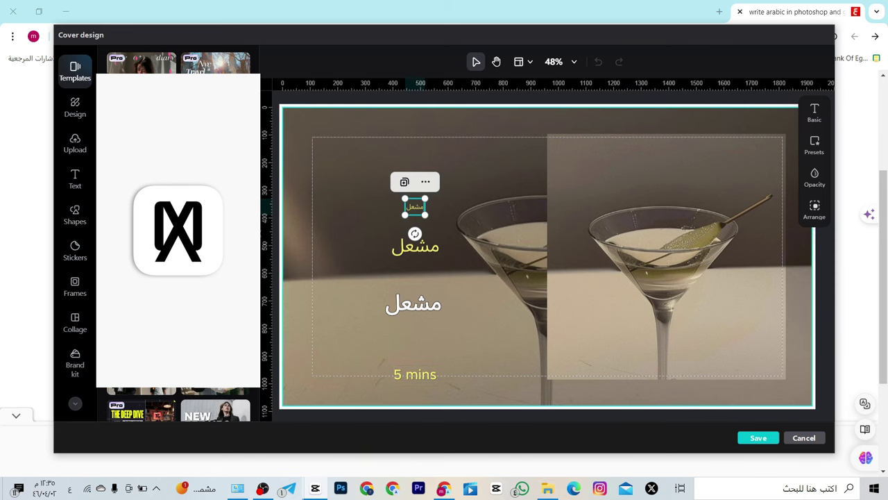
Apply the "The Full Story of You" cover template and replace its "You" and "The Full Story of" texts with the Arabic first name.
{"action": "left_click", "coordinate": [142, 409]}
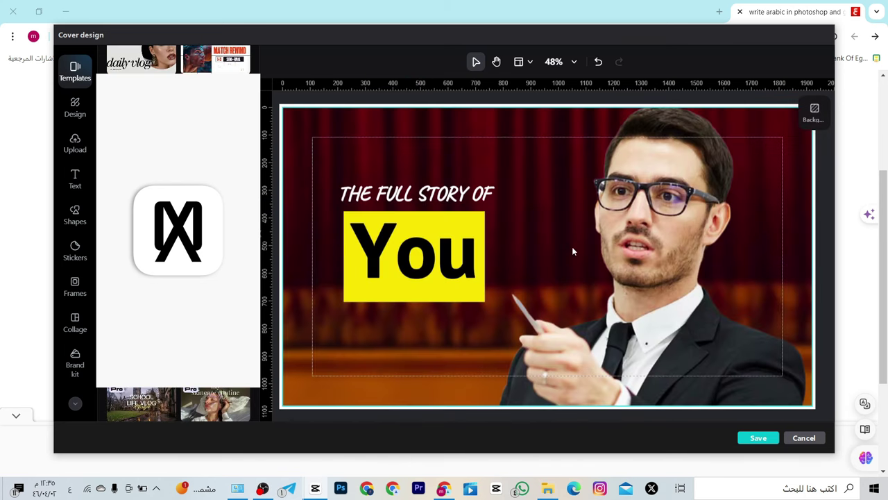
{"action": "left_click", "coordinate": [385, 263]}
{"action": "left_click", "coordinate": [385, 263]}
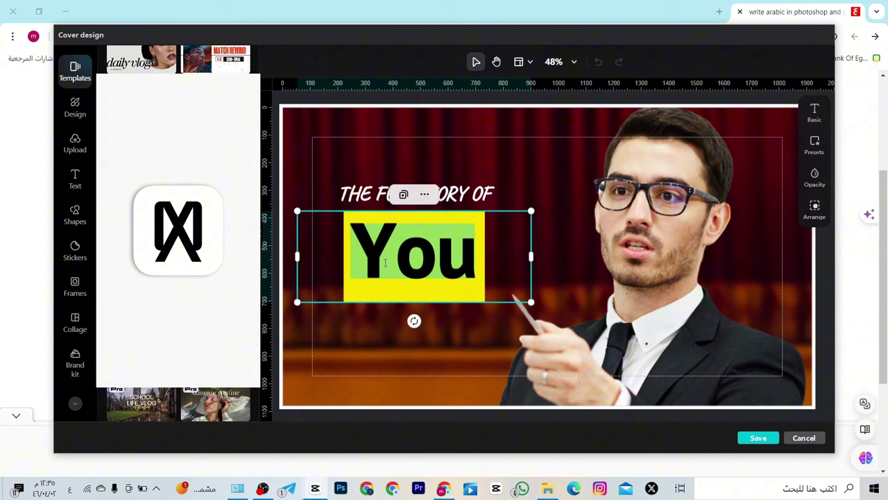
{"action": "type", "text": "مشعل"}
{"action": "left_click", "coordinate": [415, 193]}
{"action": "left_click", "coordinate": [414, 193]}
{"action": "type", "text": "مشعل"}
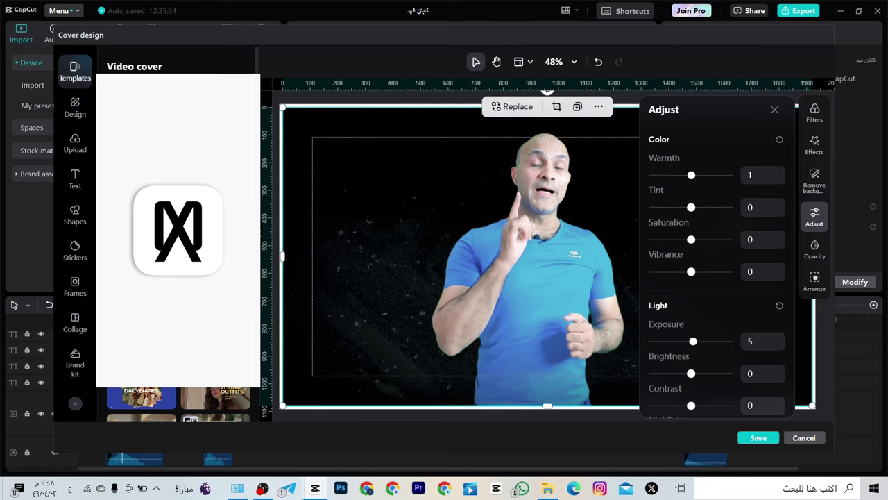
Capture the video frame with the red and white Arabic headline as a new cover upload.
{"action": "left_click", "coordinate": [75, 143]}
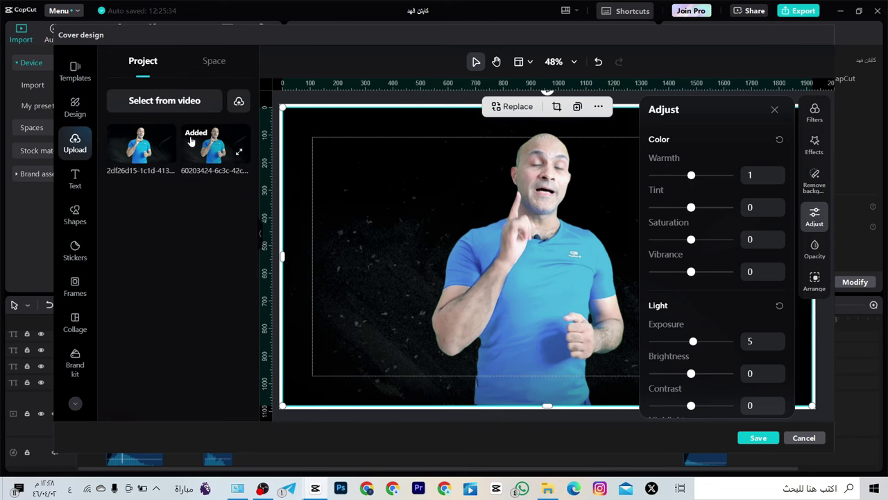
{"action": "left_click", "coordinate": [164, 101]}
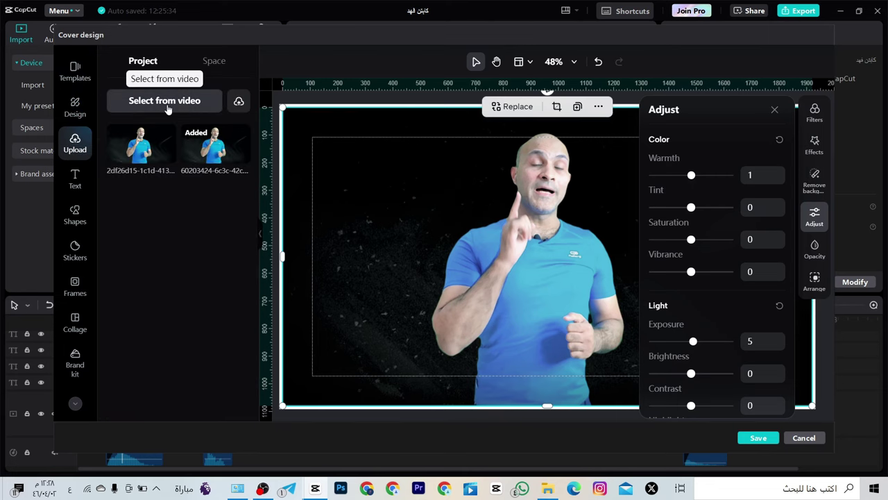
{"action": "left_click", "coordinate": [403, 354]}
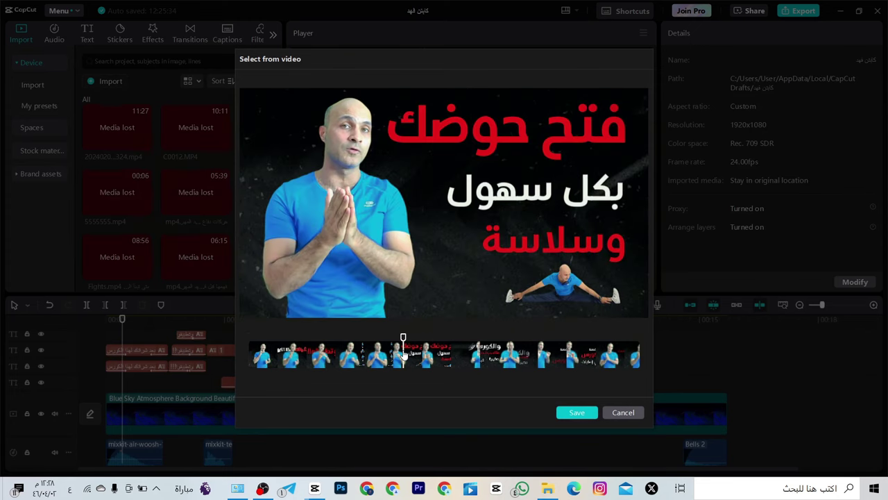
{"action": "left_click", "coordinate": [576, 413]}
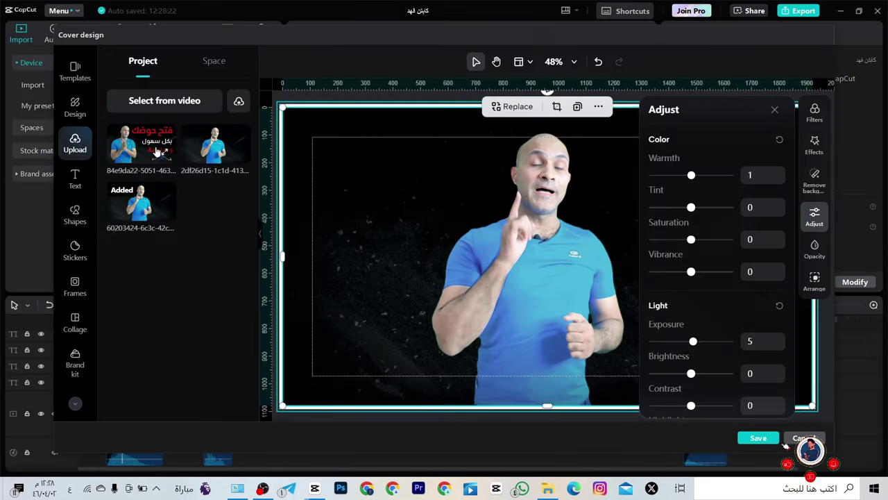
Add the captured headline frame to the cover and enlarge it to fill the canvas.
{"action": "left_click", "coordinate": [157, 151]}
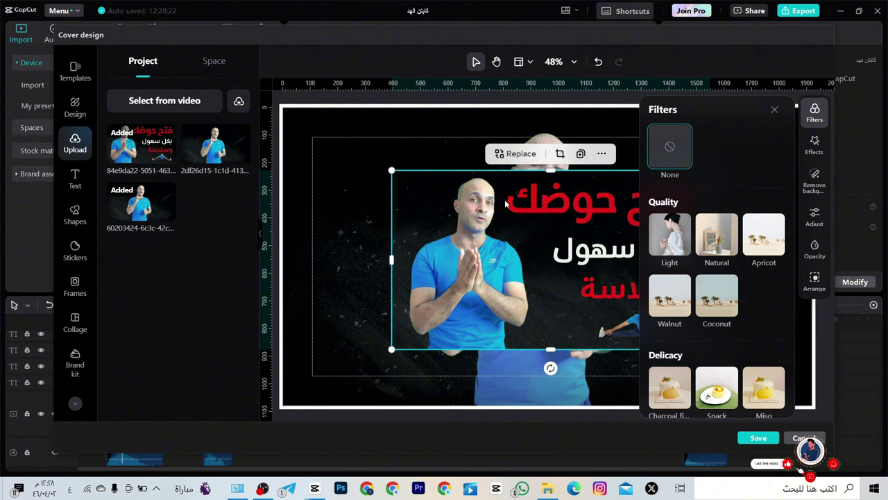
{"action": "left_click", "coordinate": [773, 112]}
{"action": "left_click_drag", "start_coordinate": [391, 170], "coordinate": [281, 108]}
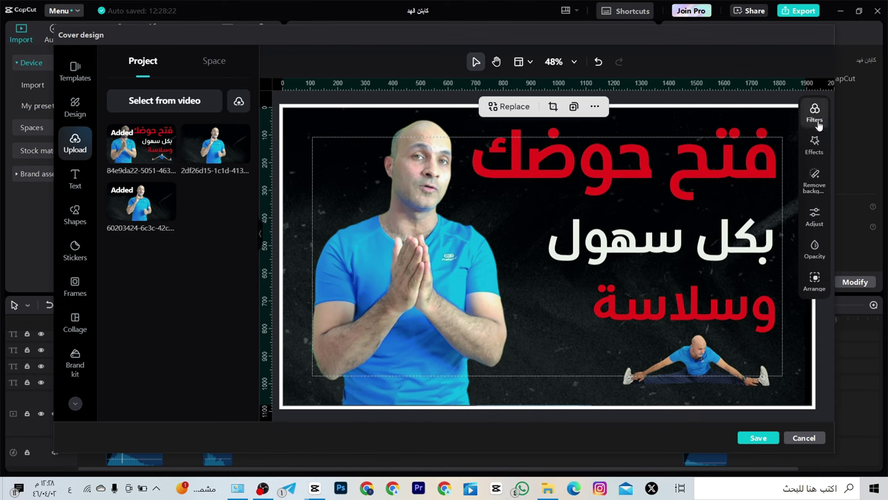
Adjust the headline frame to Warmth -37, Tint -6, Saturation 70, Vibrance 23 and Exposure -25.
{"action": "left_click", "coordinate": [811, 229]}
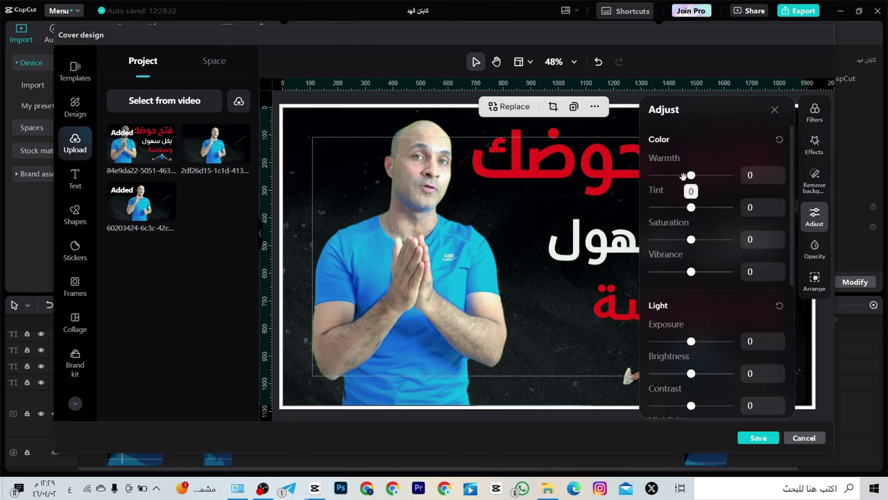
{"action": "mouse_move", "coordinate": [692, 175]}
{"action": "left_click_drag", "start_coordinate": [691, 175], "coordinate": [675, 175]}
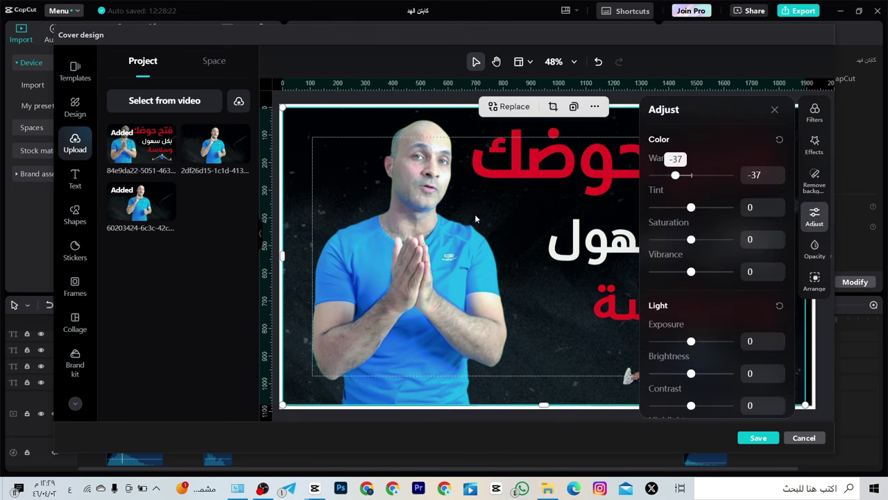
{"action": "mouse_move", "coordinate": [690, 208]}
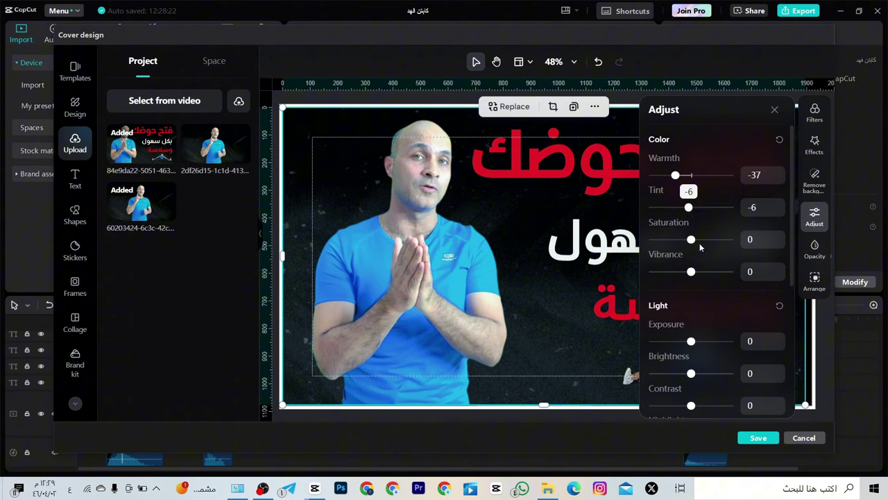
{"action": "left_click_drag", "start_coordinate": [691, 239], "coordinate": [720, 239]}
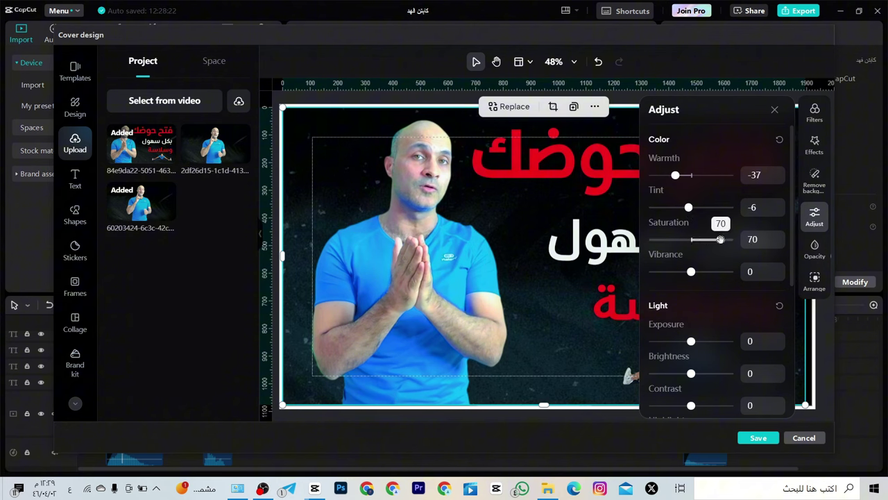
{"action": "left_click_drag", "start_coordinate": [691, 271], "coordinate": [696, 271]}
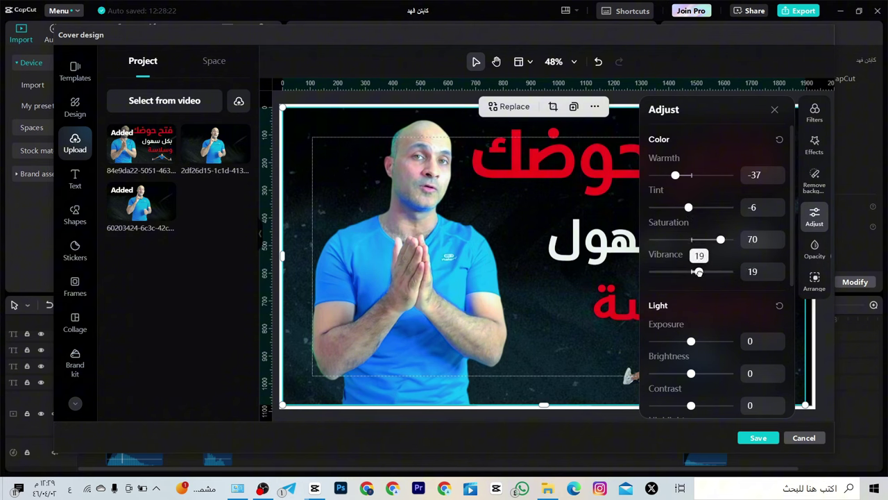
{"action": "mouse_move", "coordinate": [691, 340]}
{"action": "left_mouse_down"}
{"action": "mouse_move", "coordinate": [672, 340]}
{"action": "mouse_move", "coordinate": [681, 340]}
{"action": "left_mouse_up"}
{"action": "scroll", "coordinate": [692, 371], "scroll_direction": "down", "scroll_amount": 3}
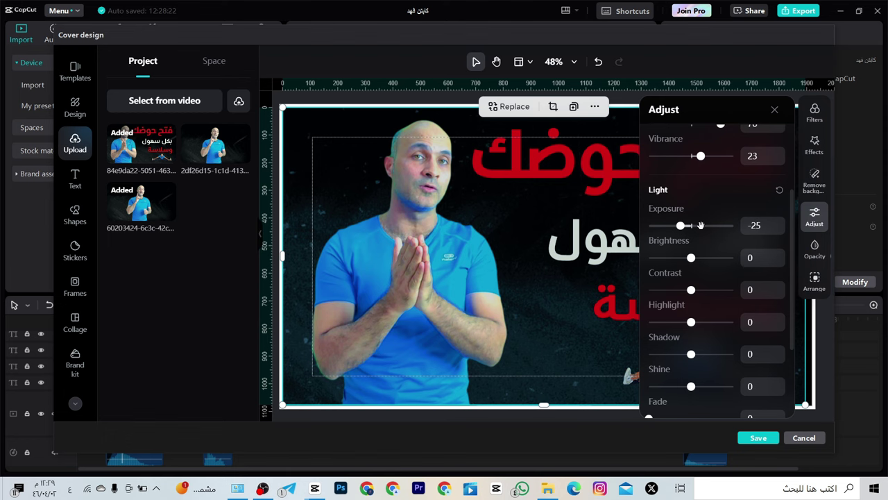
Upload the image 3(1).png from the computer and add it to the cover.
{"action": "left_click", "coordinate": [238, 103]}
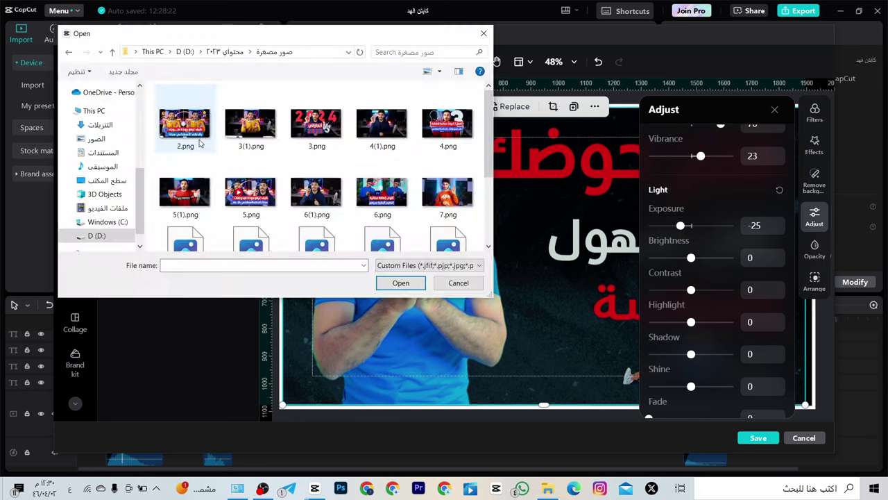
{"action": "double_click", "coordinate": [264, 131]}
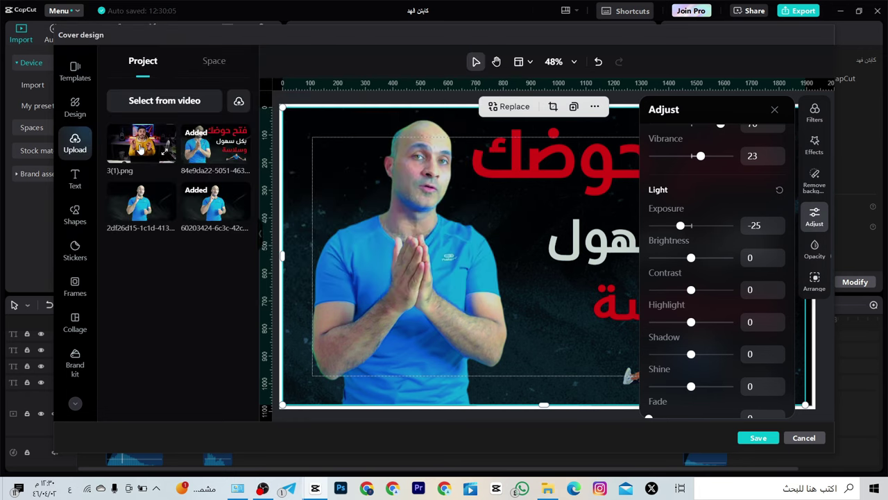
{"action": "left_click", "coordinate": [141, 149]}
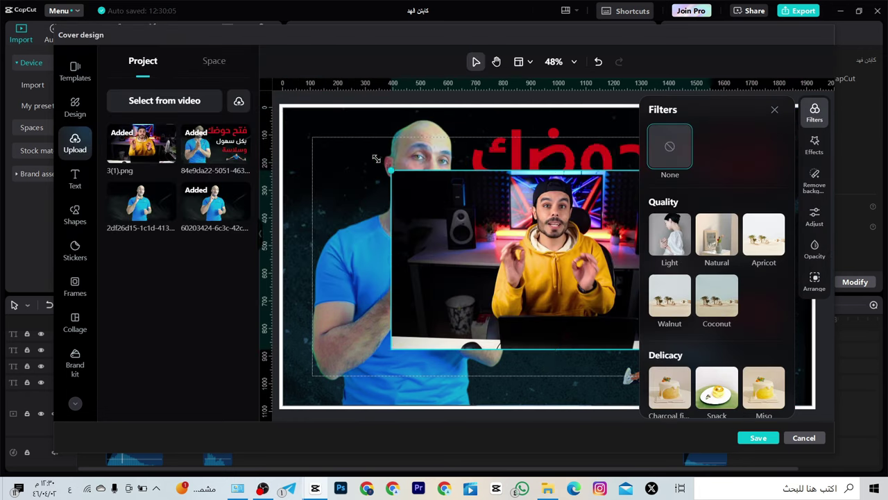
Enlarge and reposition the yellow-hoodie image until it fills the whole cover canvas.
{"action": "left_click_drag", "start_coordinate": [376, 158], "coordinate": [275, 103]}
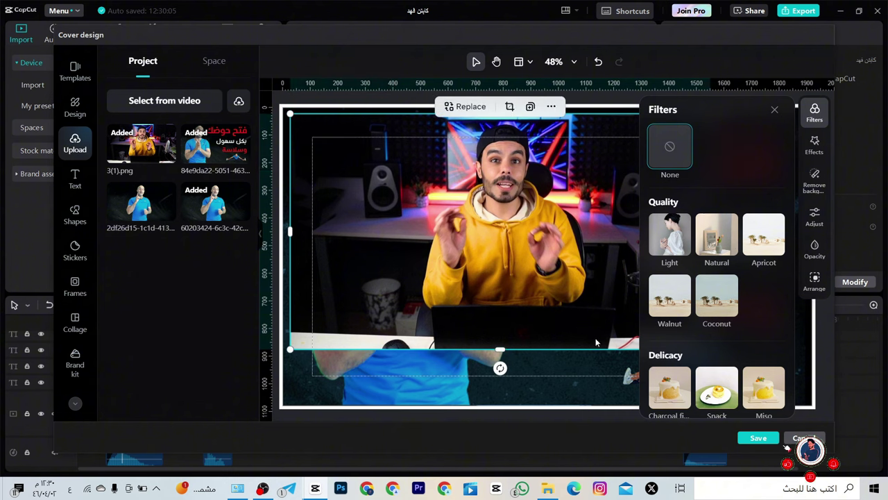
{"action": "left_click_drag", "start_coordinate": [595, 342], "coordinate": [552, 307]}
{"action": "left_click_drag", "start_coordinate": [469, 222], "coordinate": [468, 248]}
{"action": "left_click_drag", "start_coordinate": [560, 355], "coordinate": [561, 346]}
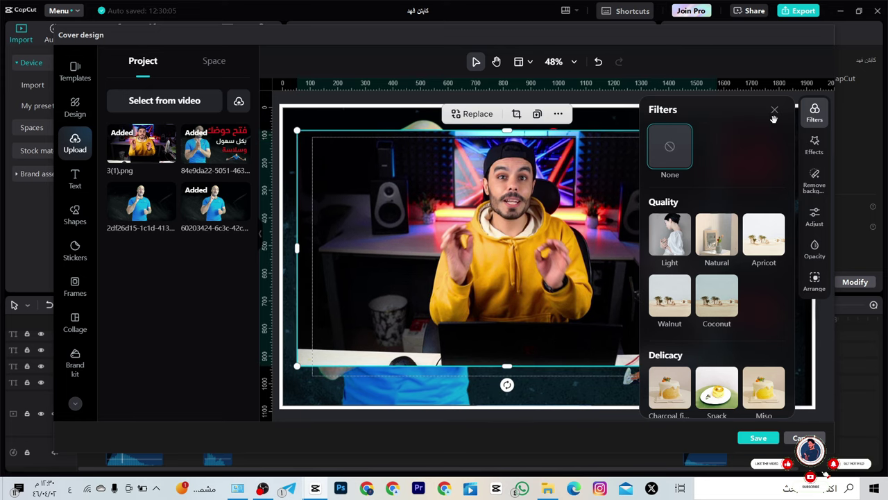
{"action": "left_click", "coordinate": [775, 110]}
{"action": "left_click_drag", "start_coordinate": [643, 213], "coordinate": [680, 230]}
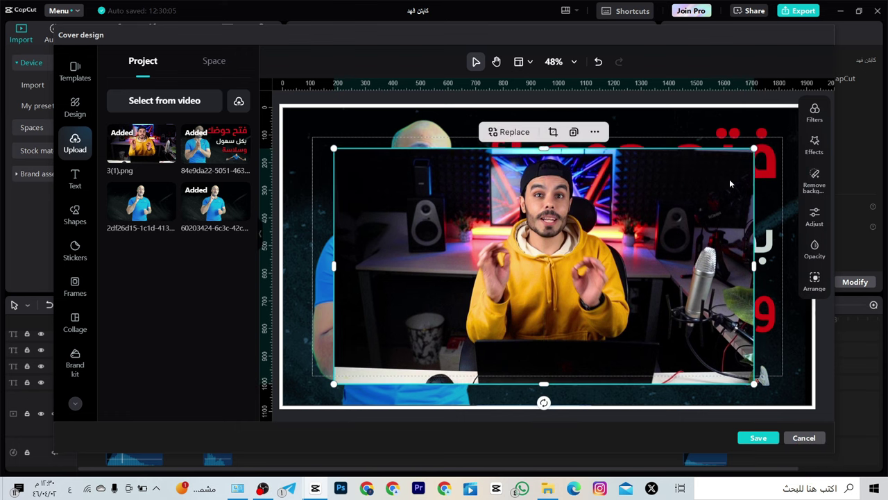
{"action": "left_click_drag", "start_coordinate": [752, 148], "coordinate": [816, 111]}
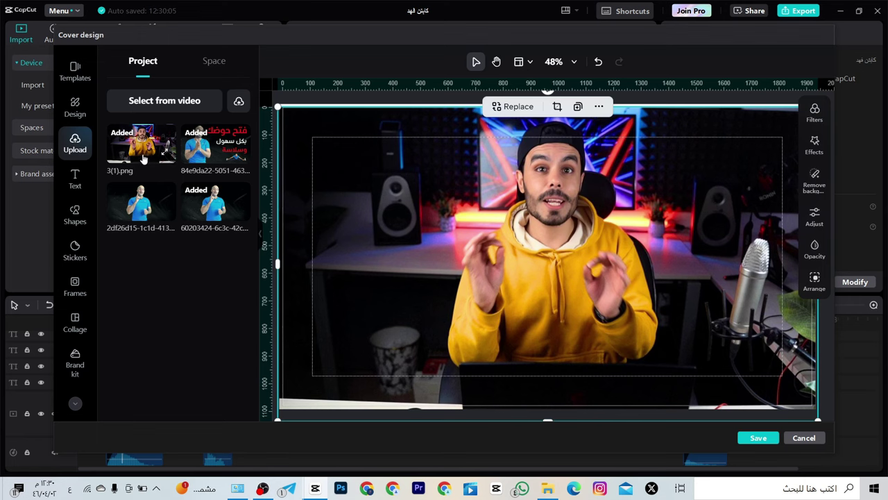
Browse the cool, concise and modern design themes and add the blue "ZYChe..." text theme from the cool category.
{"action": "left_click", "coordinate": [79, 113]}
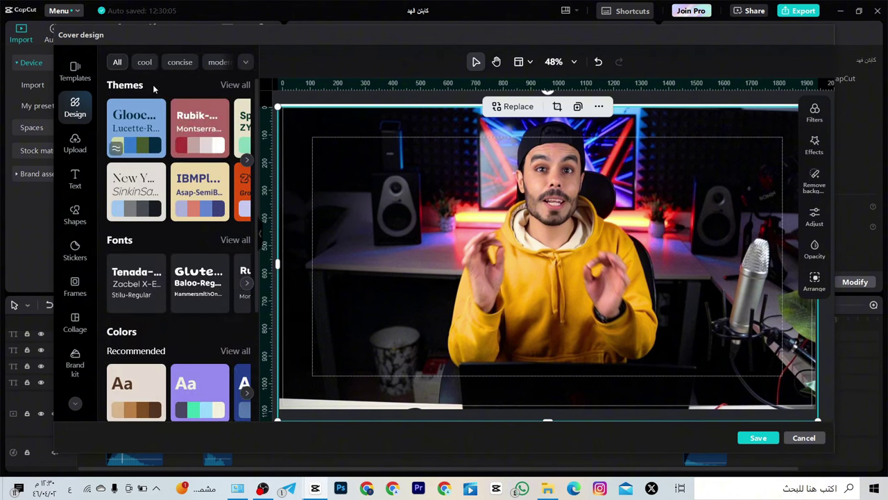
{"action": "left_click", "coordinate": [145, 62]}
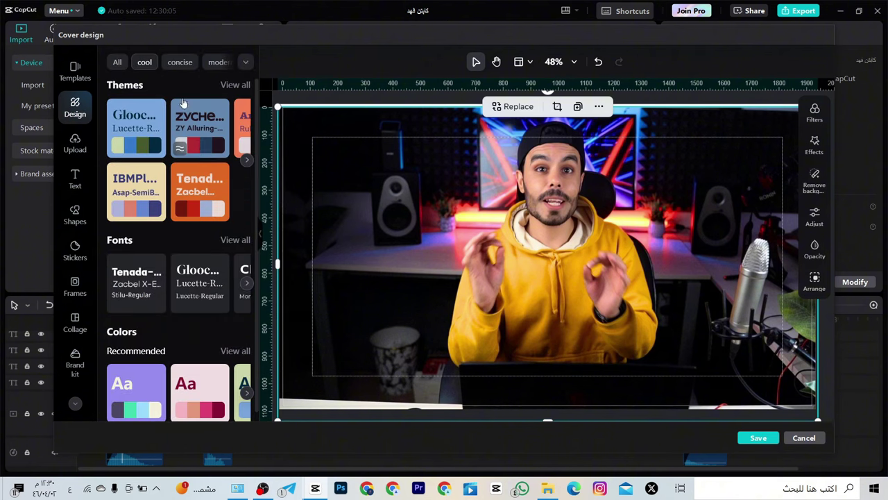
{"action": "left_click", "coordinate": [180, 61]}
{"action": "left_click", "coordinate": [216, 64]}
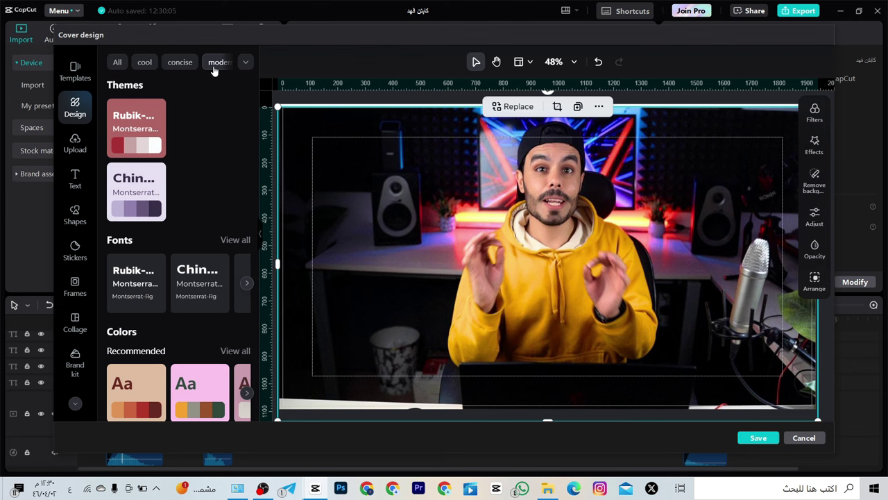
{"action": "left_click", "coordinate": [152, 68]}
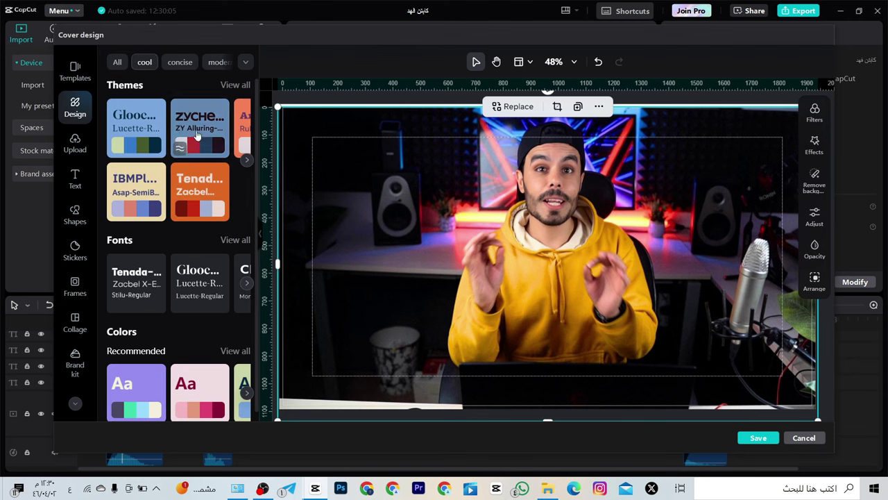
{"action": "left_click", "coordinate": [197, 136]}
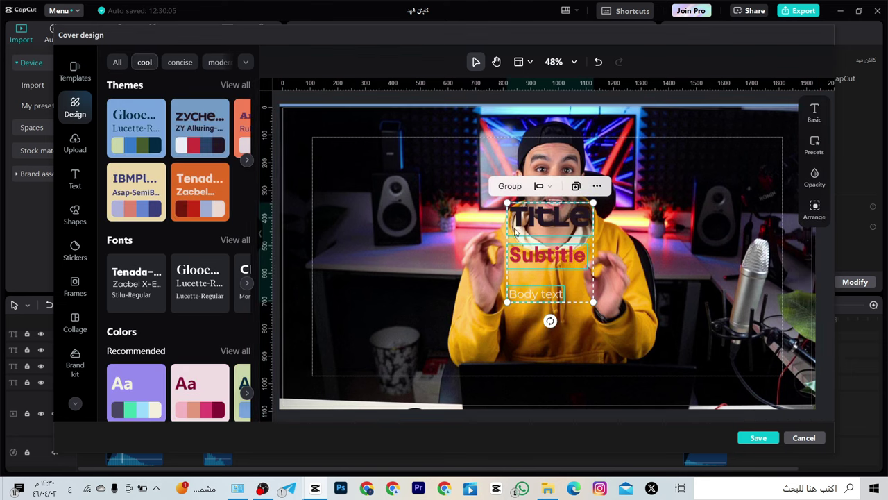
Enlarge the Title, Subtitle and Body text group and move it to the left of the man on the cover.
{"action": "left_click", "coordinate": [595, 206]}
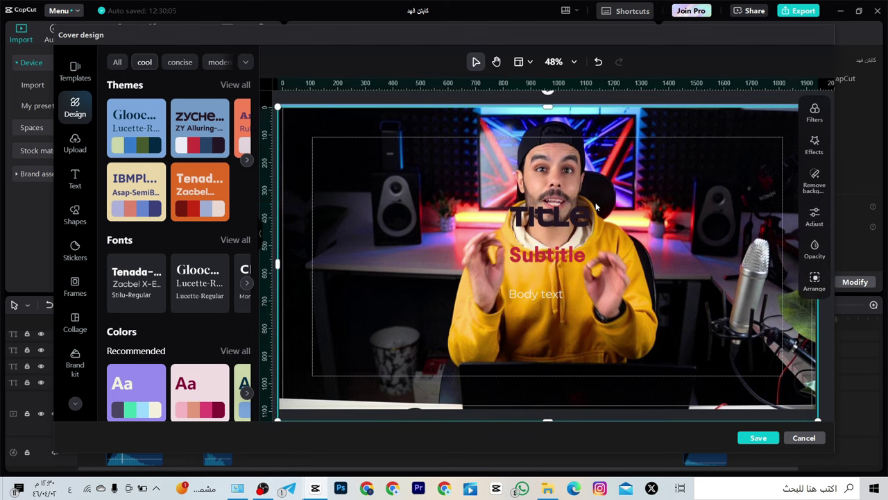
{"action": "left_click", "coordinate": [589, 210]}
{"action": "left_click", "coordinate": [548, 255]}
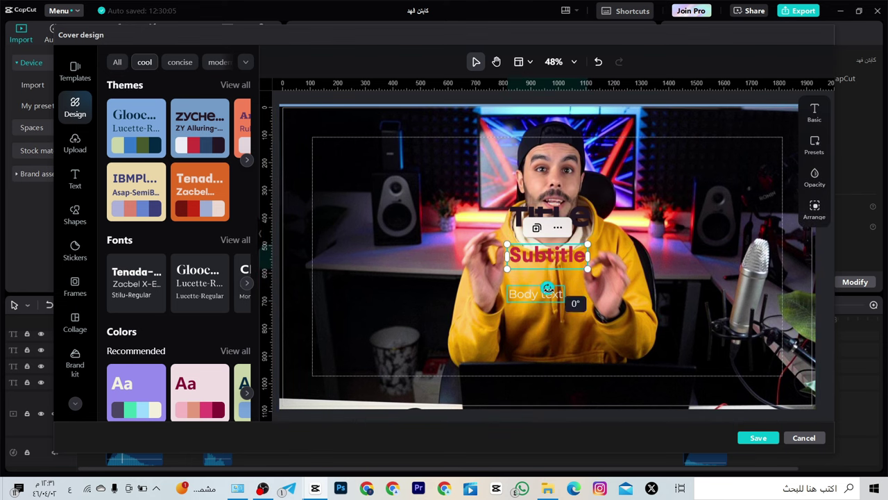
{"action": "left_click", "coordinate": [576, 221]}
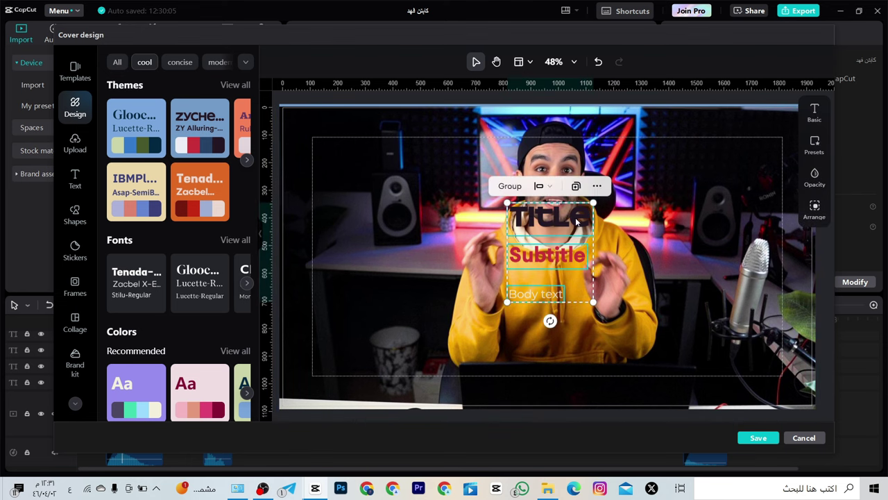
{"action": "left_click_drag", "start_coordinate": [590, 203], "coordinate": [676, 142]}
{"action": "left_click_drag", "start_coordinate": [568, 238], "coordinate": [393, 258]}
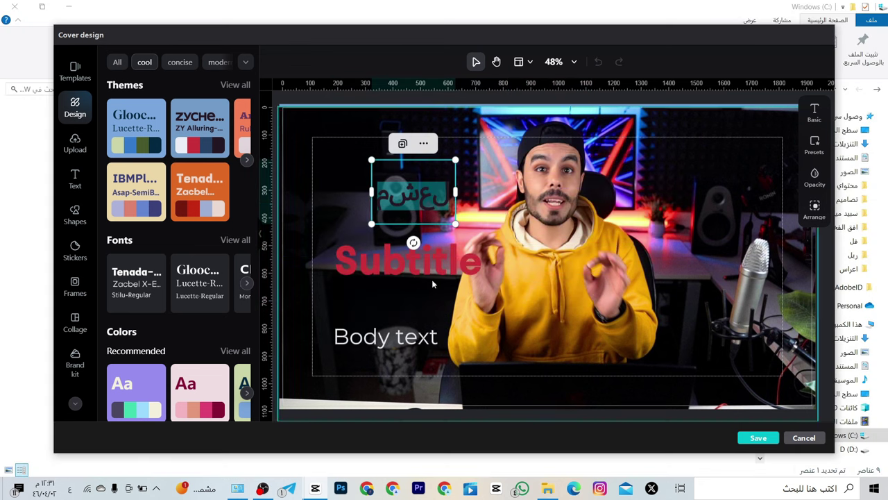
Switch to Chrome, convert and copy the Arabic first name with the "Arabic in Adobe Photoshop and Games" tool, and return to CapCut's cover design.
{"action": "left_click", "coordinate": [446, 490]}
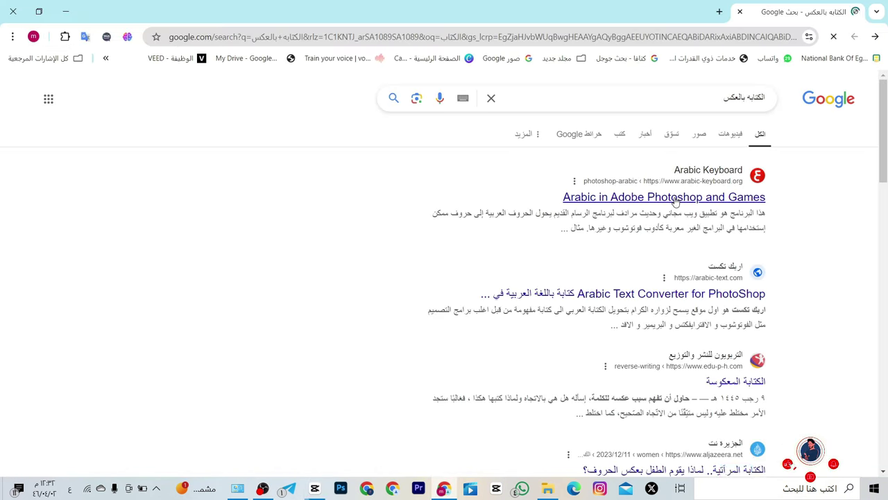
{"action": "left_click", "coordinate": [677, 198]}
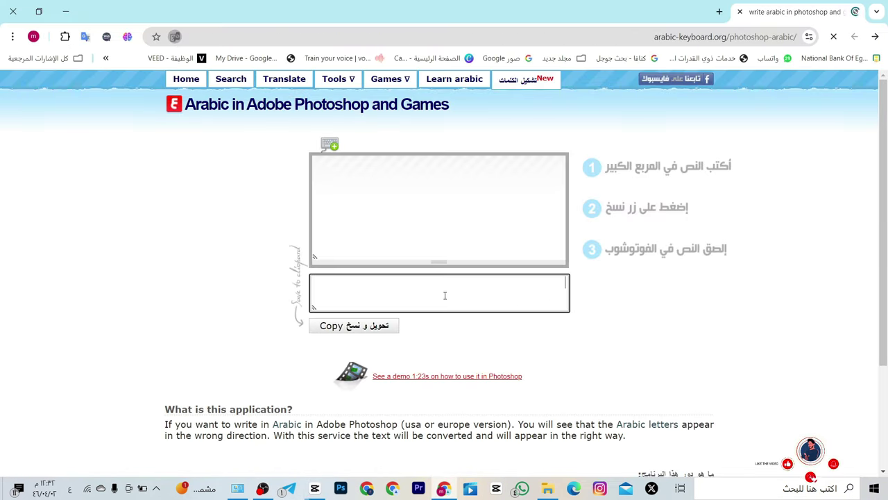
{"action": "left_click", "coordinate": [315, 489]}
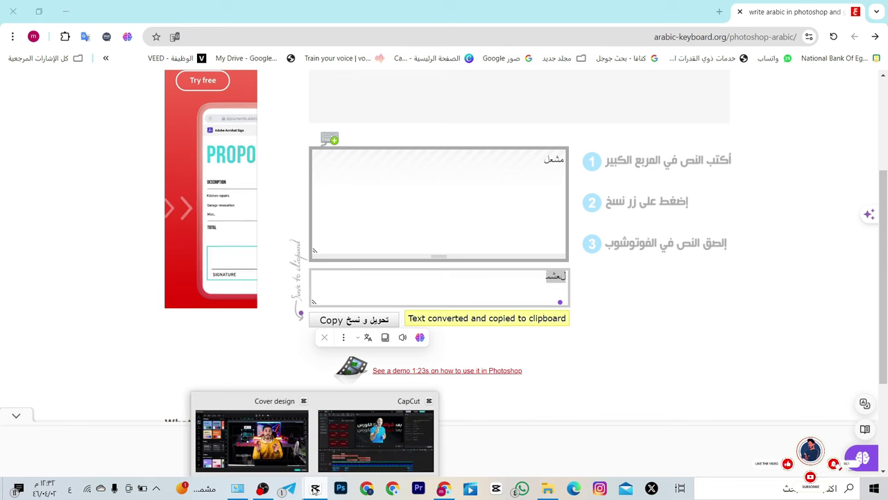
{"action": "left_click", "coordinate": [297, 454]}
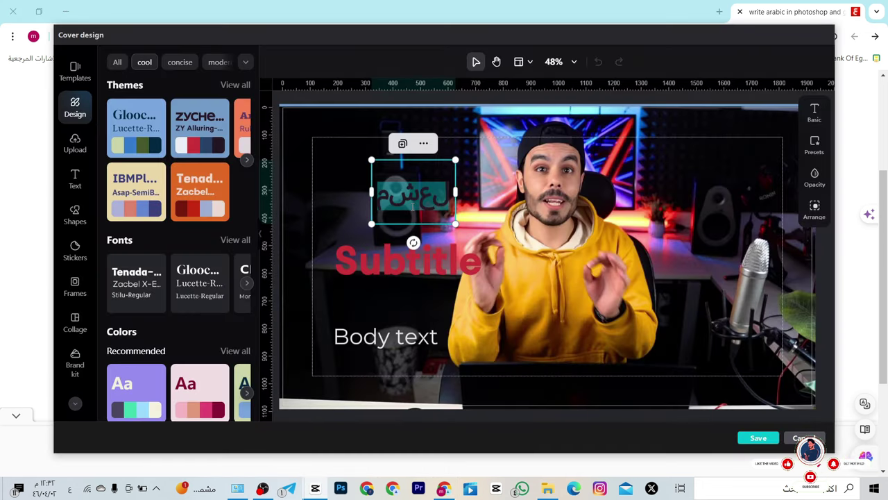
Replace the Title, Subtitle and Body text placeholders with the copied Arabic first name.
{"action": "key", "text": "ctrl+v"}
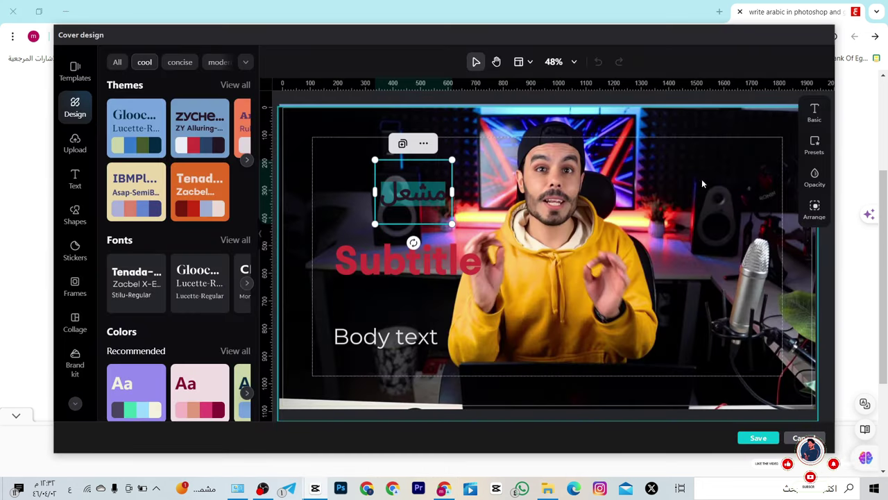
{"action": "double_click", "coordinate": [404, 262]}
{"action": "type", "text": "مشغل"}
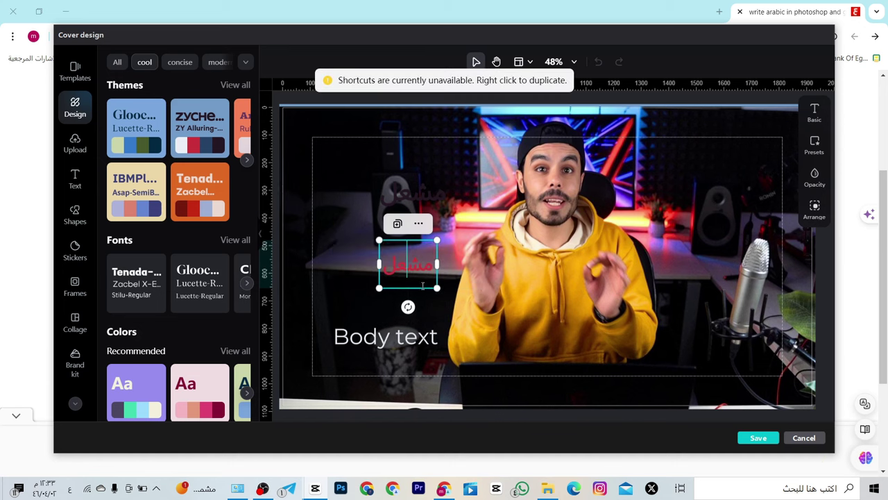
{"action": "double_click", "coordinate": [385, 336]}
{"action": "type", "text": "مشغل"}
{"action": "left_click", "coordinate": [444, 361]}
{"action": "left_click", "coordinate": [386, 337]}
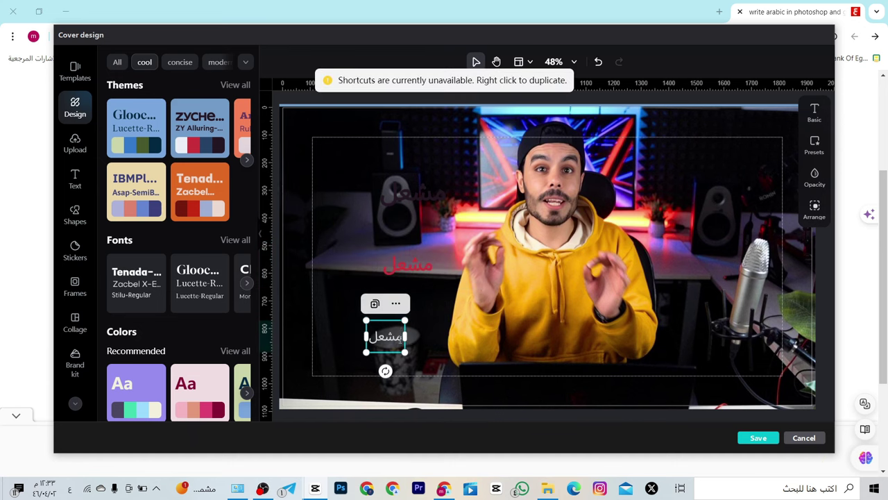
Enlarge the white Arabic text in the third line and the red Arabic text in the second line.
{"action": "left_click_drag", "start_coordinate": [406, 321], "coordinate": [462, 277]}
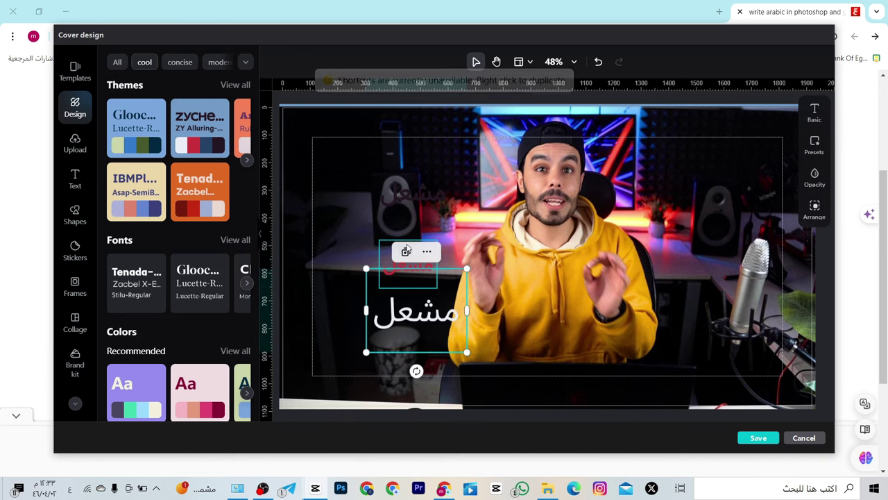
{"action": "left_click", "coordinate": [392, 253]}
{"action": "left_click_drag", "start_coordinate": [437, 240], "coordinate": [454, 226]}
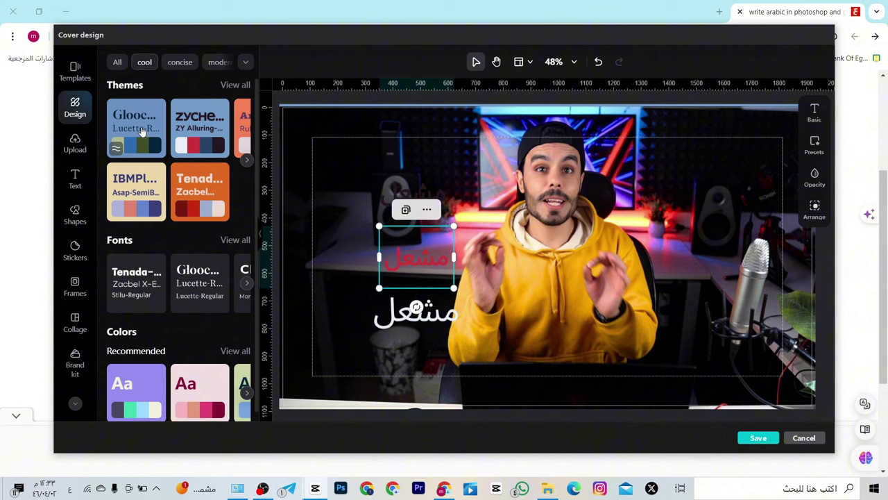
Try several cool and fashion design themes on the cover and apply the purple "Rando..." fashion theme.
{"action": "left_click", "coordinate": [156, 141]}
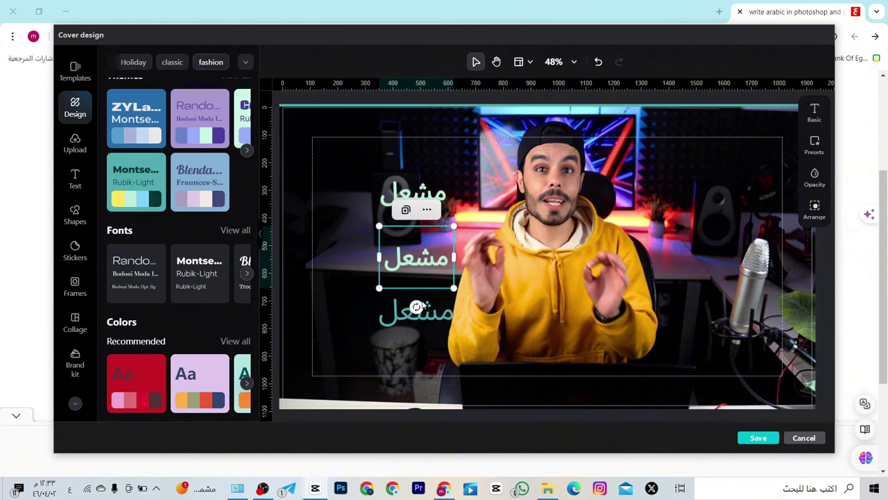
{"action": "left_click", "coordinate": [218, 193]}
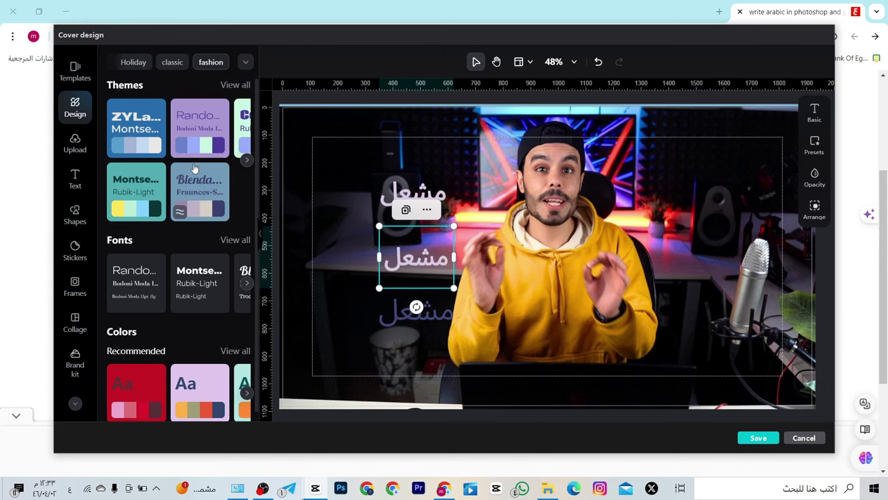
{"action": "scroll", "coordinate": [198, 166], "scroll_direction": "up", "scroll_amount": 1}
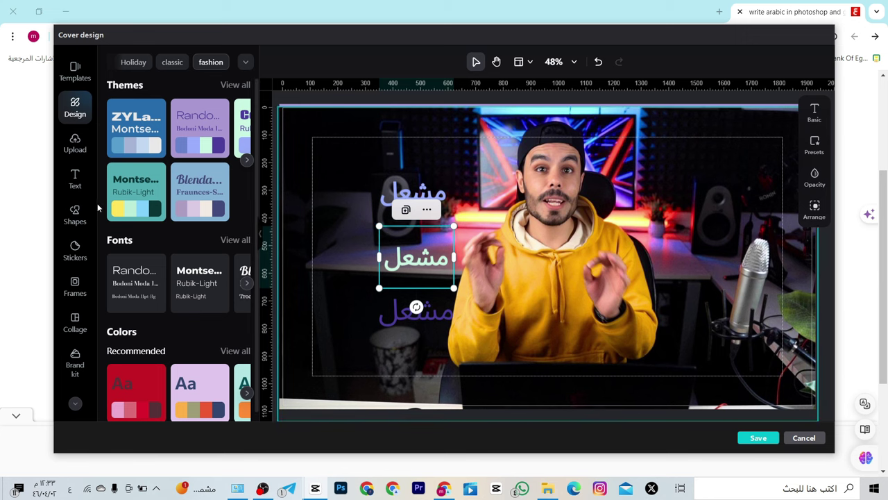
Add a rounded square shape over the middle Arabic text line and widen it slightly.
{"action": "scroll", "coordinate": [75, 143], "scroll_direction": "down", "scroll_amount": 1}
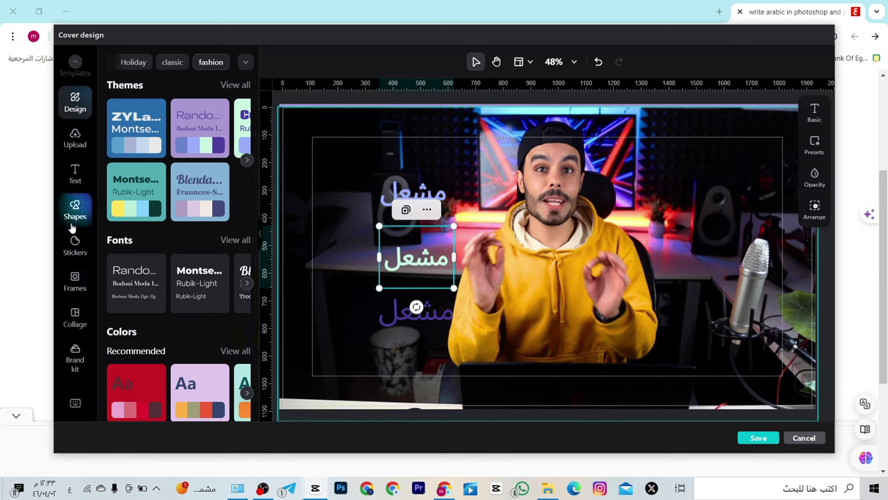
{"action": "left_click", "coordinate": [70, 224]}
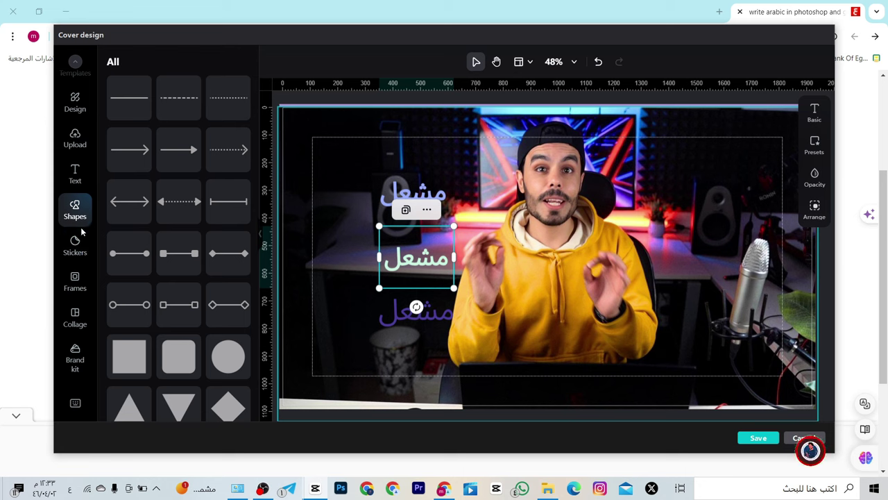
{"action": "scroll", "coordinate": [151, 216], "scroll_direction": "down", "scroll_amount": 1}
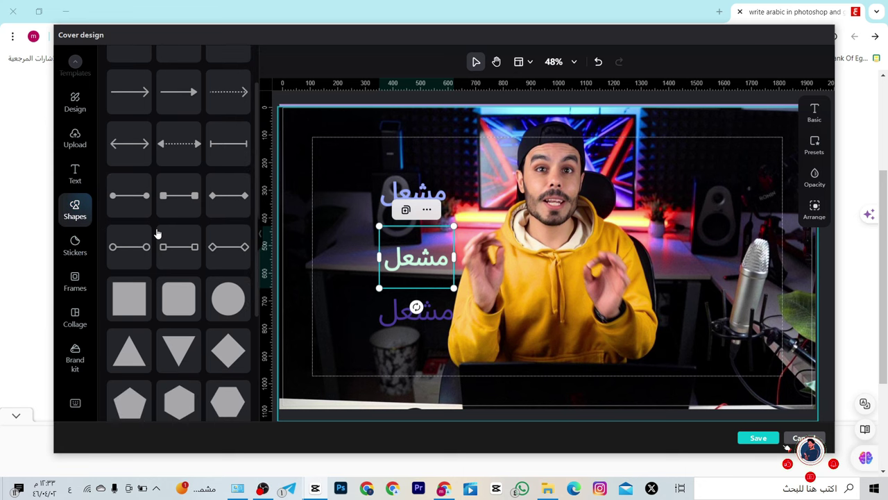
{"action": "left_click", "coordinate": [179, 298]}
{"action": "left_click_drag", "start_coordinate": [524, 268], "coordinate": [395, 272]}
{"action": "left_click", "coordinate": [475, 265]}
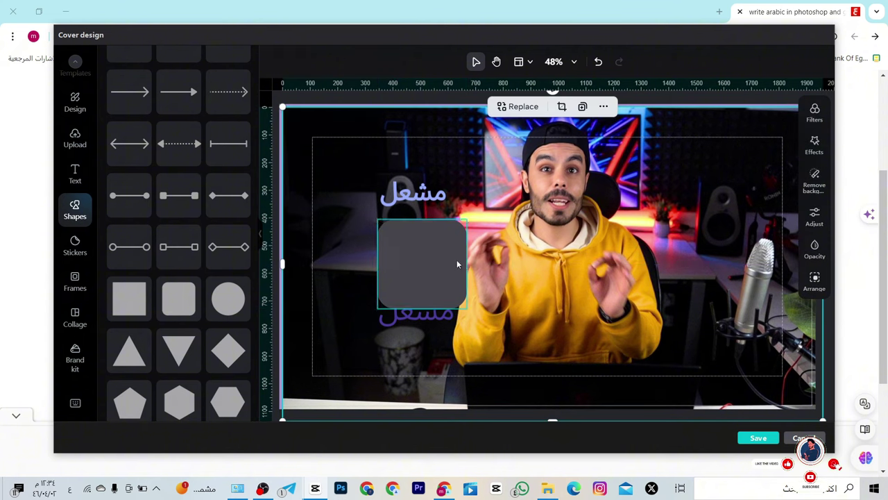
{"action": "left_click", "coordinate": [456, 259]}
{"action": "left_click_drag", "start_coordinate": [466, 264], "coordinate": [478, 264]}
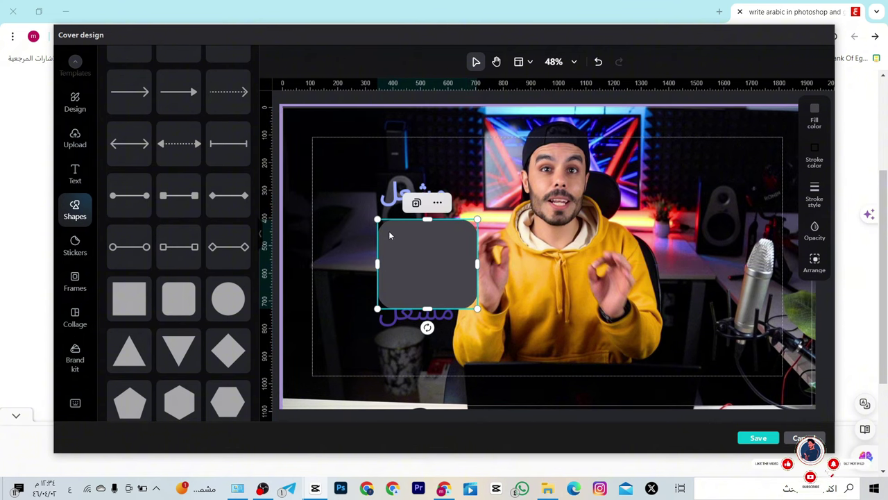
Arrange the rounded shape behind the middle Arabic text and centre it around the word.
{"action": "left_click", "coordinate": [437, 204]}
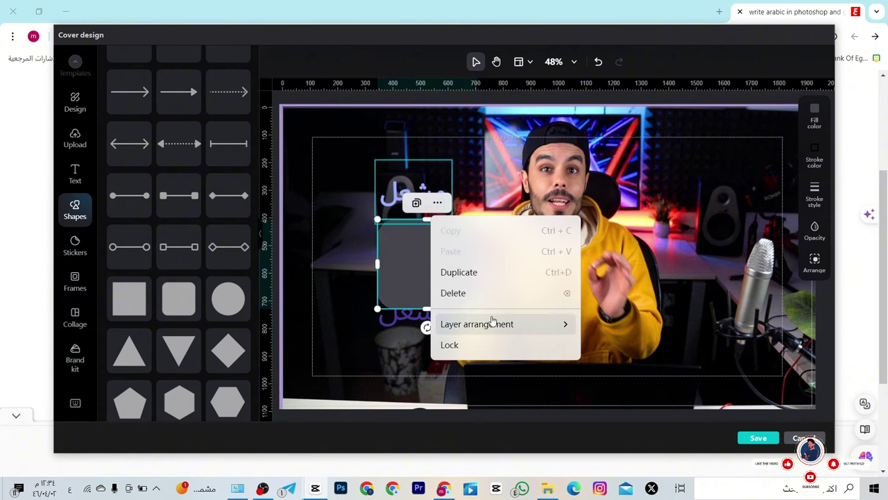
{"action": "mouse_move", "coordinate": [489, 323]}
{"action": "left_click", "coordinate": [625, 371]}
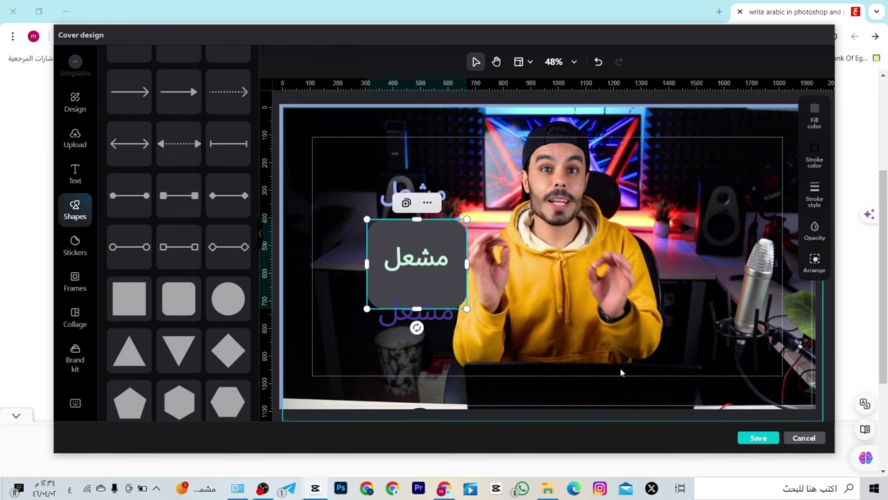
{"action": "left_click_drag", "start_coordinate": [453, 292], "coordinate": [457, 287]}
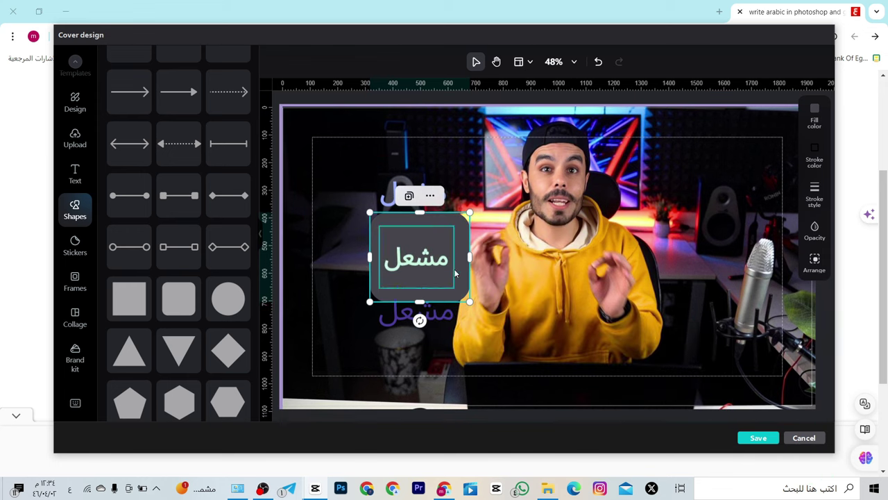
{"action": "scroll", "coordinate": [192, 276], "scroll_direction": "down", "scroll_amount": 3}
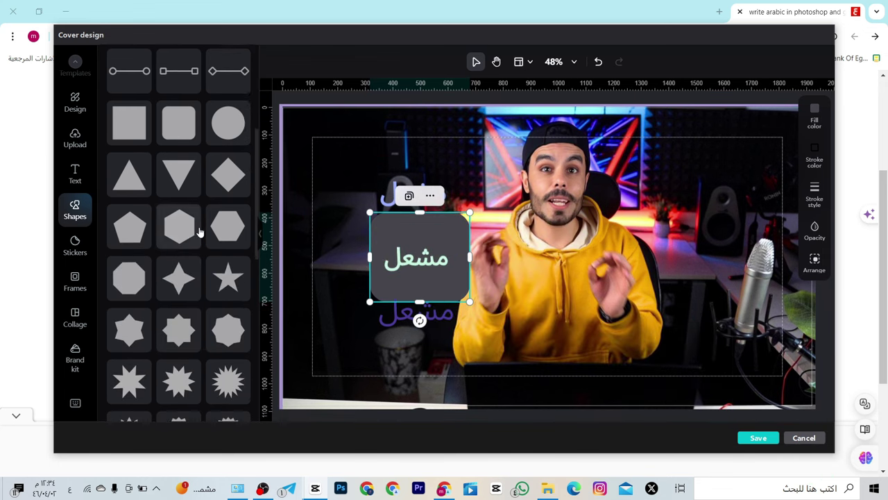
{"action": "scroll", "coordinate": [197, 208], "scroll_direction": "down", "scroll_amount": 1}
{"action": "scroll", "coordinate": [172, 184], "scroll_direction": "down", "scroll_amount": 2}
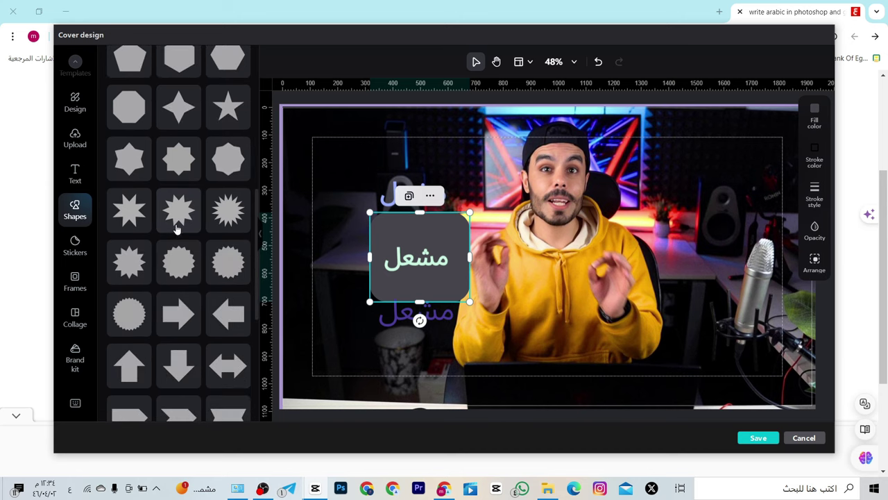
Add the red heart sticker to the cover, shrink it and place it to the left of the man's head.
{"action": "left_click", "coordinate": [78, 249]}
{"action": "left_click", "coordinate": [147, 169]}
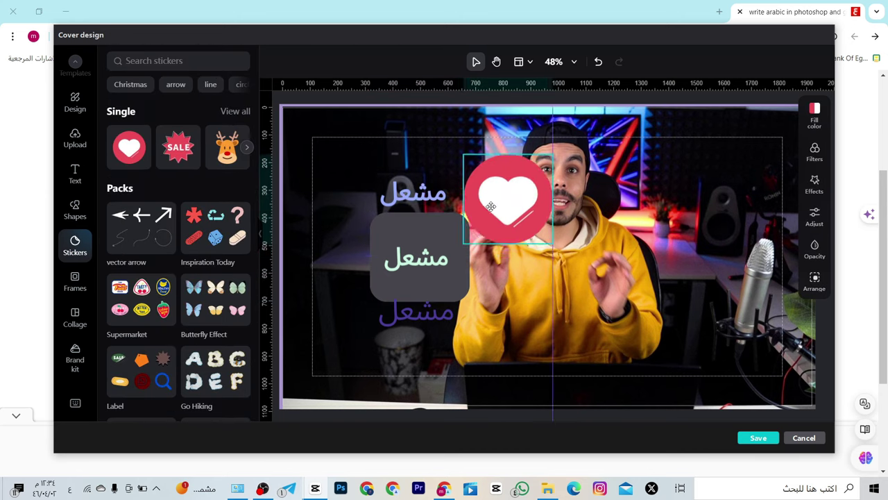
{"action": "left_click_drag", "start_coordinate": [548, 232], "coordinate": [499, 179]}
Examine the remaining sticker packs, the frames, the collage layouts and the brand kit available for the cover.
{"action": "scroll", "coordinate": [165, 227], "scroll_direction": "down", "scroll_amount": 2}
{"action": "scroll", "coordinate": [184, 251], "scroll_direction": "down", "scroll_amount": 5}
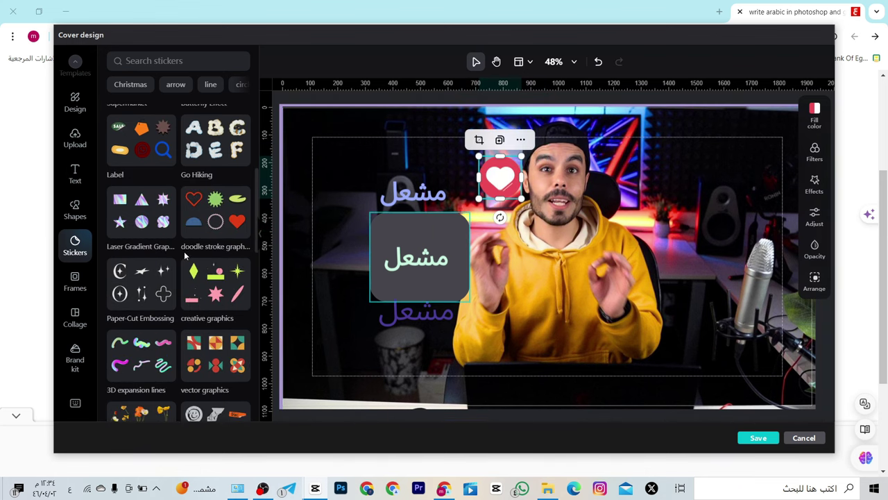
{"action": "scroll", "coordinate": [184, 251], "scroll_direction": "down", "scroll_amount": 2}
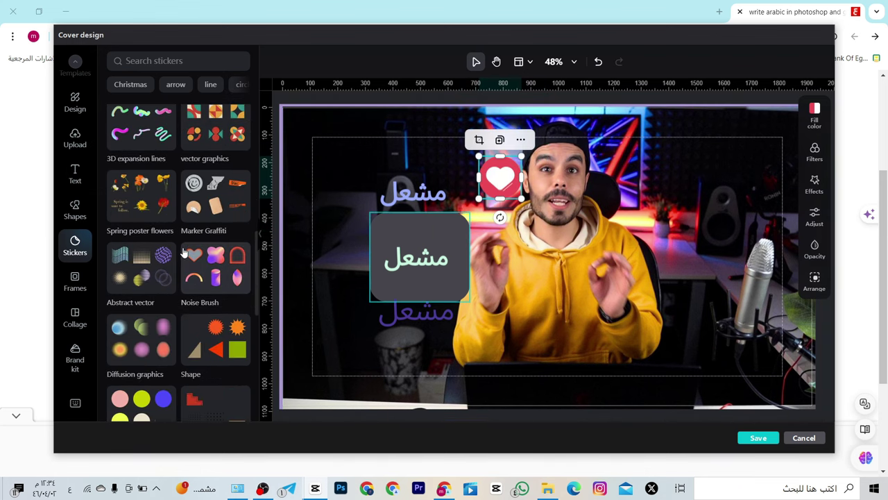
{"action": "scroll", "coordinate": [161, 290], "scroll_direction": "down", "scroll_amount": 1}
{"action": "scroll", "coordinate": [160, 290], "scroll_direction": "down", "scroll_amount": 2}
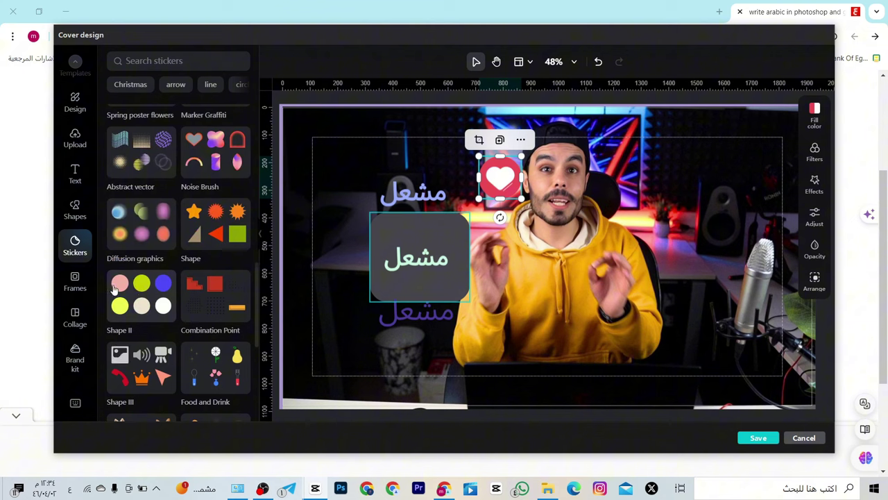
{"action": "left_click", "coordinate": [75, 281]}
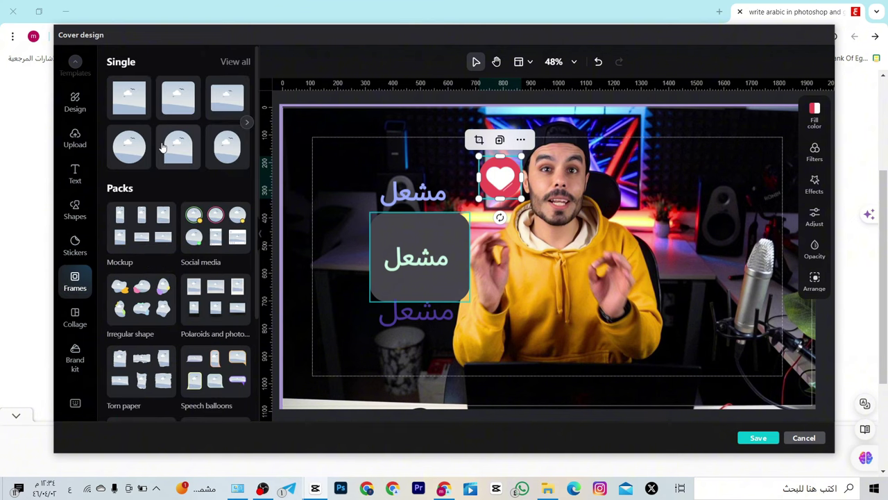
{"action": "scroll", "coordinate": [173, 145], "scroll_direction": "down", "scroll_amount": 2}
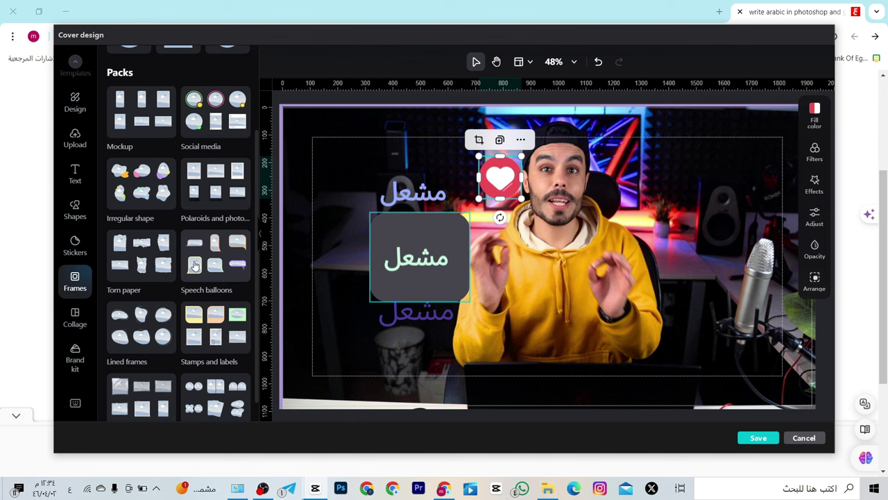
{"action": "scroll", "coordinate": [189, 257], "scroll_direction": "down", "scroll_amount": 1}
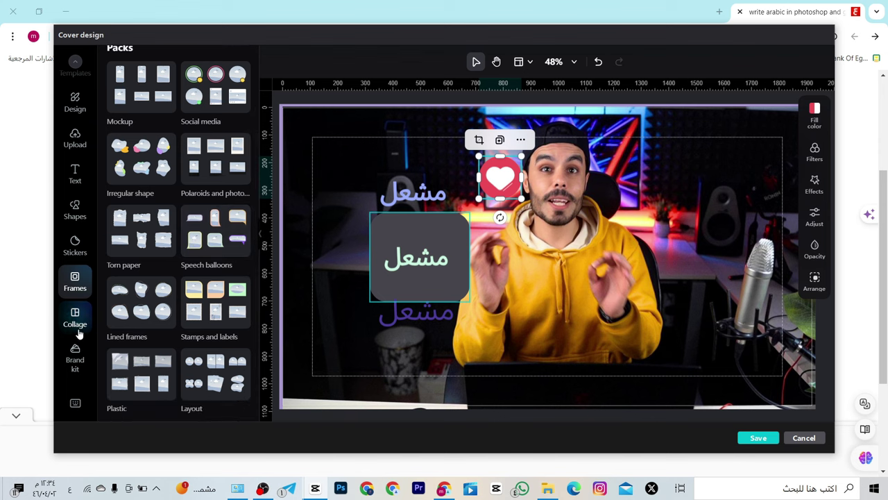
{"action": "left_click", "coordinate": [75, 318]}
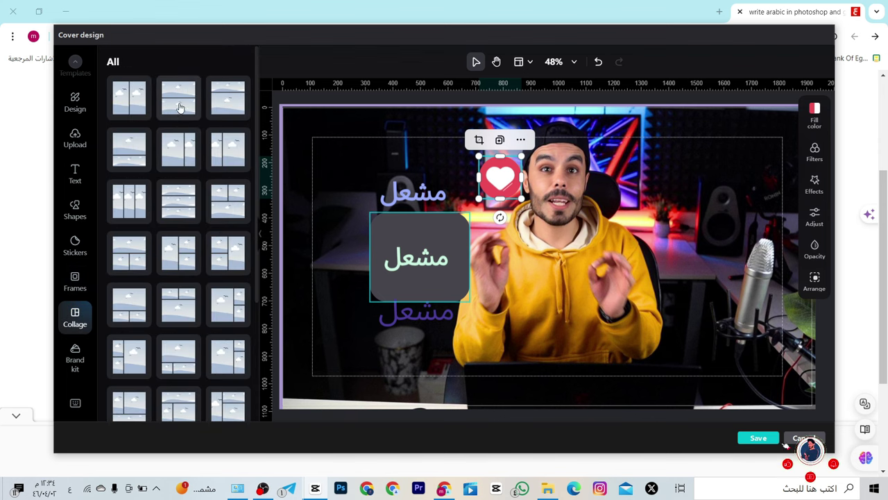
{"action": "left_click", "coordinate": [76, 359]}
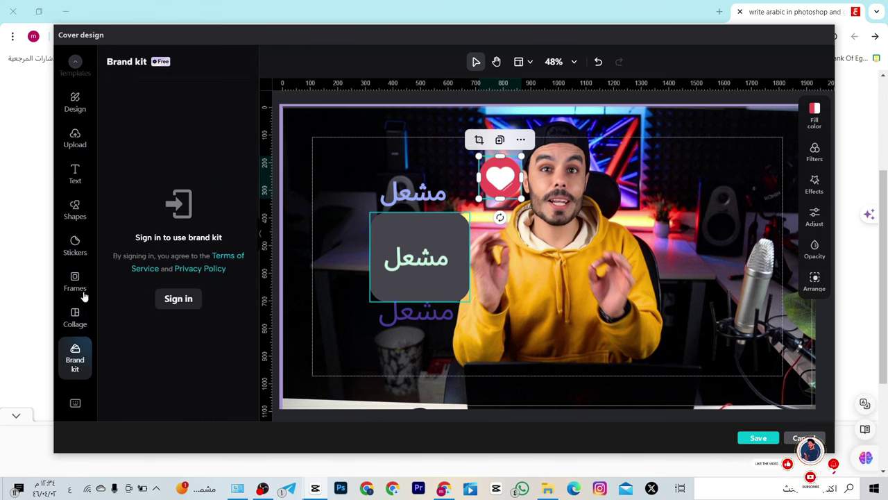
{"action": "scroll", "coordinate": [77, 243], "scroll_direction": "up", "scroll_amount": 1}
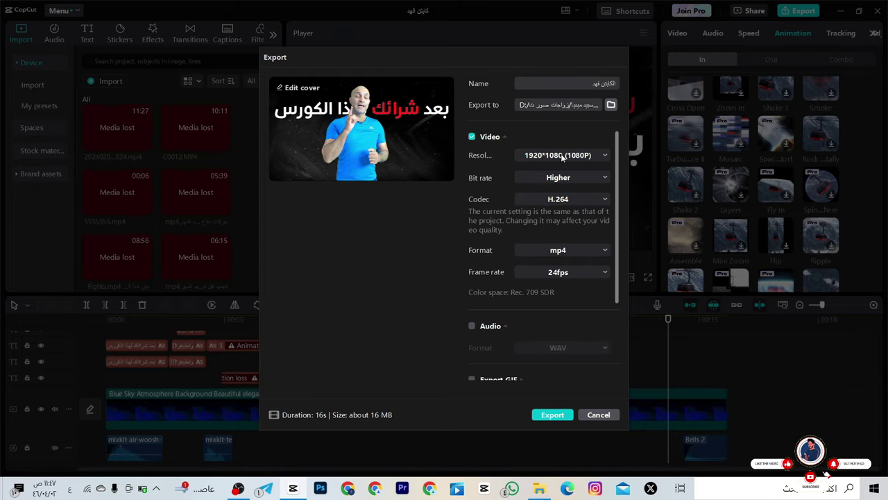
Set the video's export location to the Desktop folder.
{"action": "left_click", "coordinate": [612, 104]}
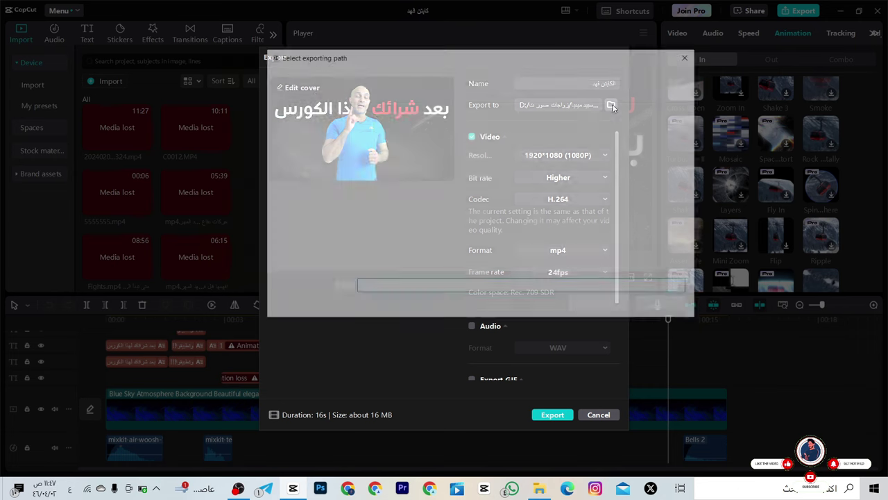
{"action": "left_click", "coordinate": [424, 208]}
{"action": "left_click", "coordinate": [600, 305]}
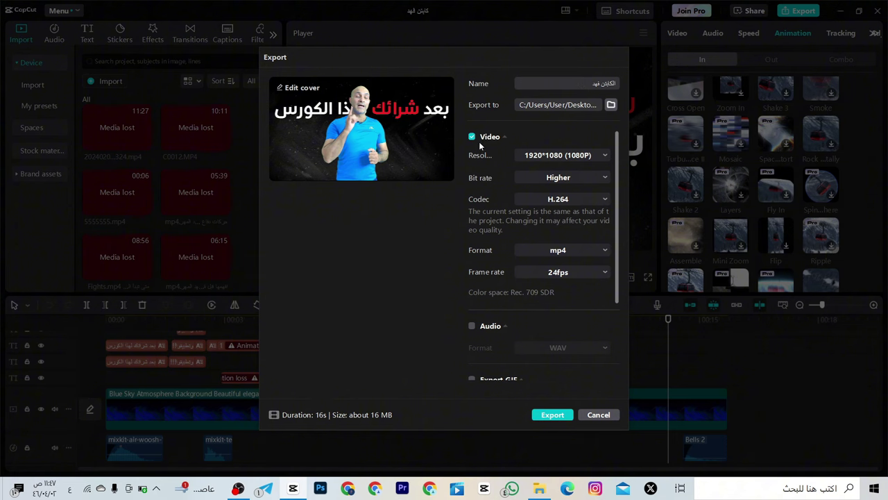
Review the export resolution options and choose 1920*1080 (1080P) for the video.
{"action": "left_click", "coordinate": [580, 158]}
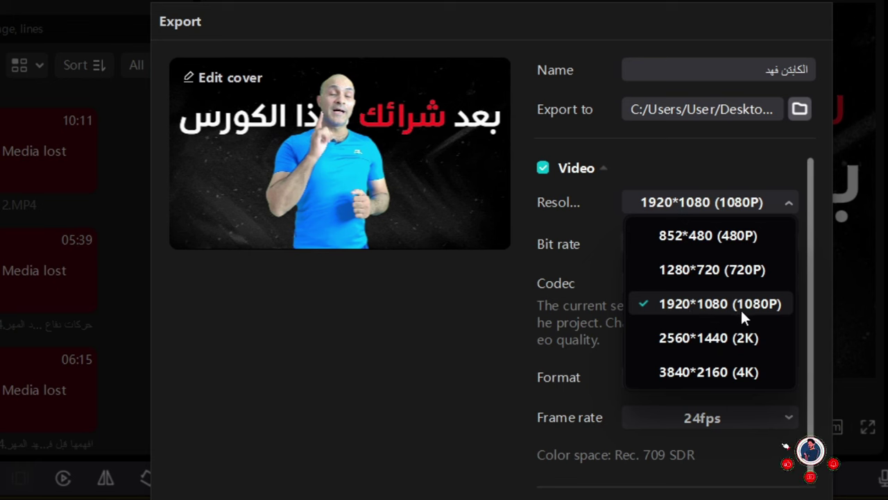
{"action": "left_click", "coordinate": [609, 351]}
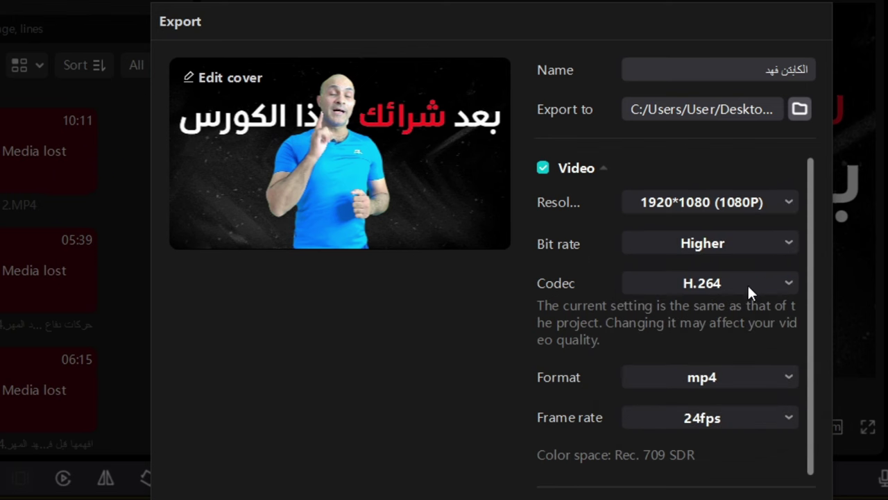
{"action": "left_click", "coordinate": [754, 248]}
{"action": "left_click", "coordinate": [754, 248]}
{"action": "left_click", "coordinate": [755, 201]}
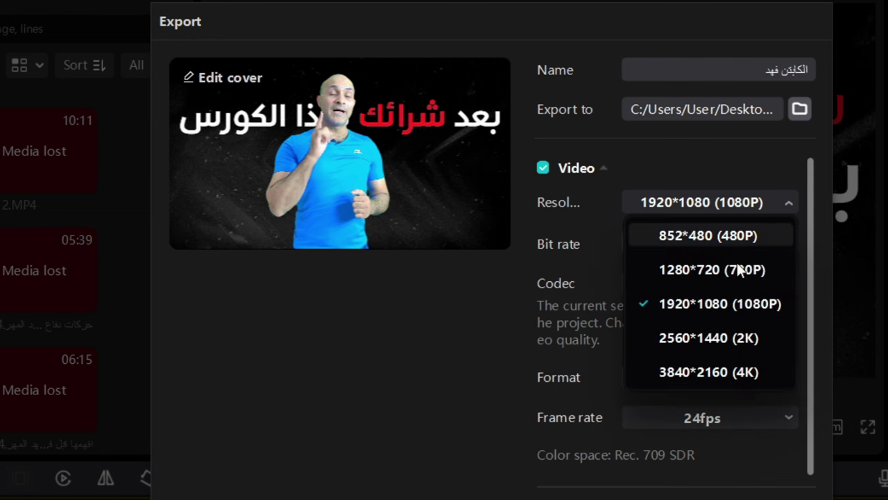
{"action": "left_click", "coordinate": [727, 304]}
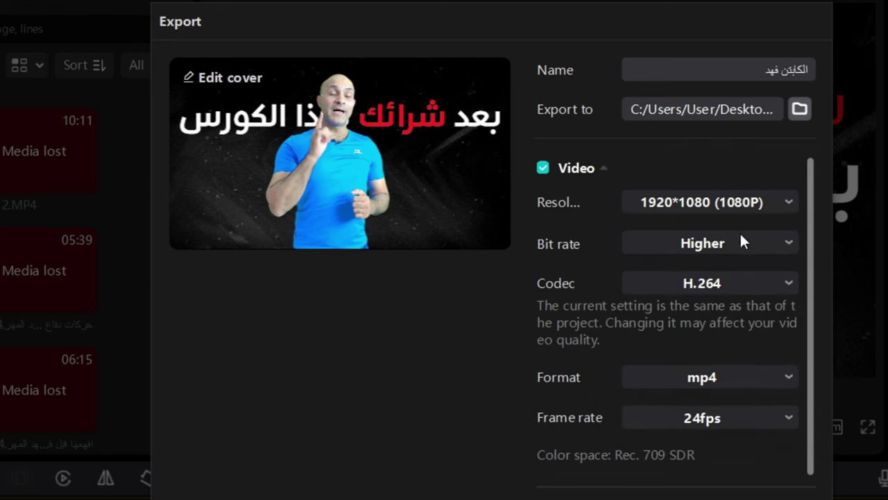
{"action": "left_click", "coordinate": [758, 205]}
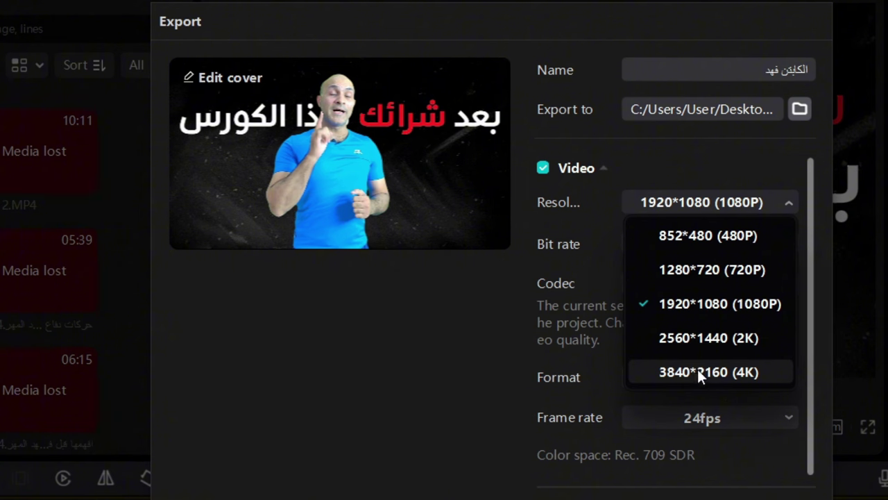
{"action": "left_click", "coordinate": [577, 336]}
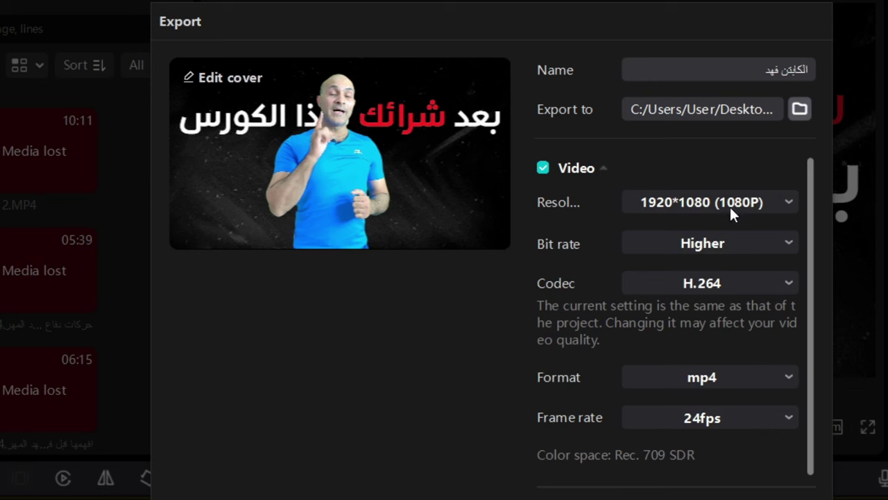
Try the Lower and Custom bit rate options for the video, finishing on Higher.
{"action": "left_click", "coordinate": [738, 239]}
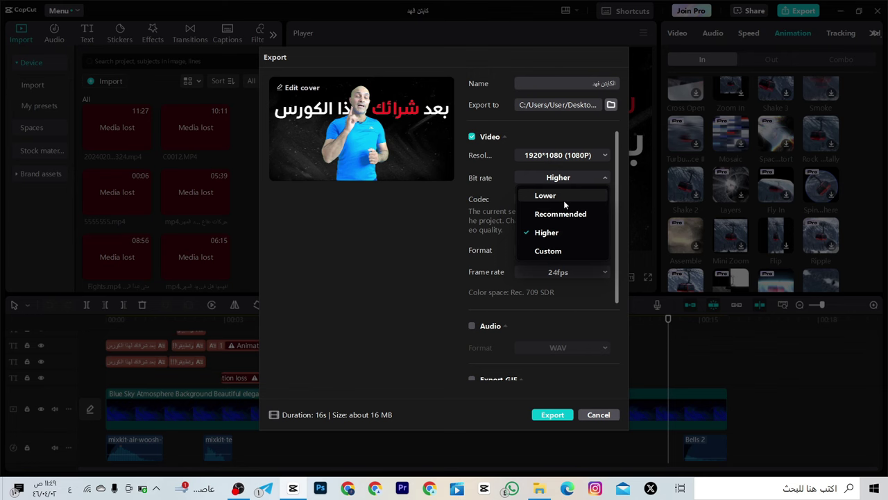
{"action": "left_click", "coordinate": [563, 199]}
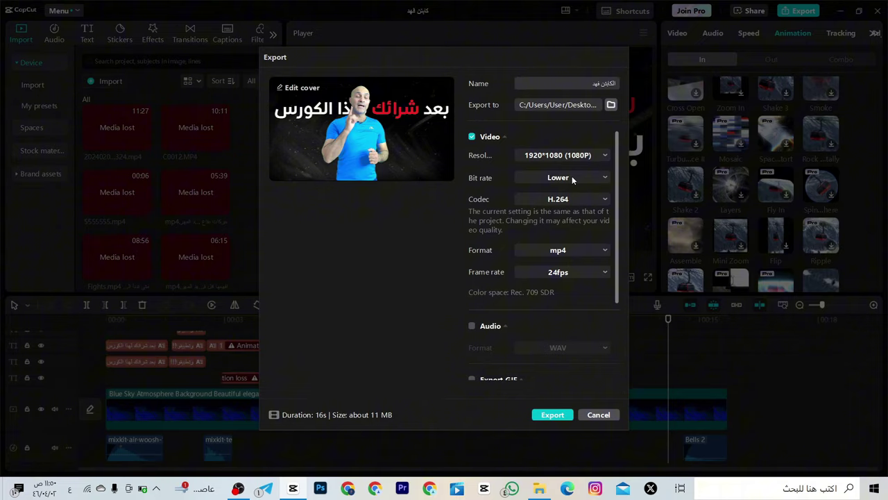
{"action": "left_click", "coordinate": [571, 175]}
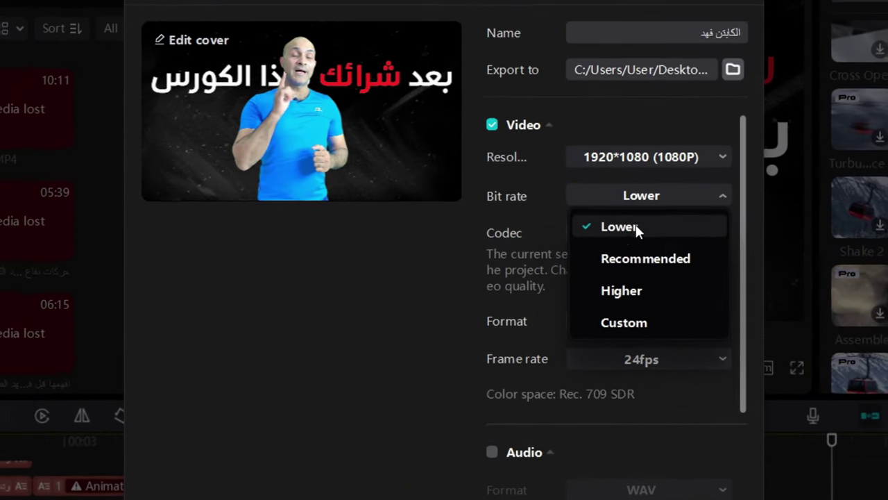
{"action": "left_click", "coordinate": [626, 325]}
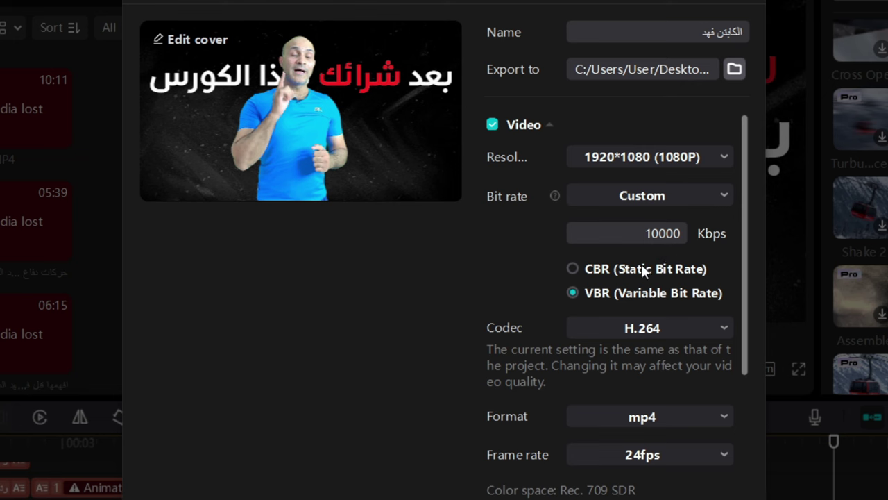
{"action": "double_click", "coordinate": [660, 236]}
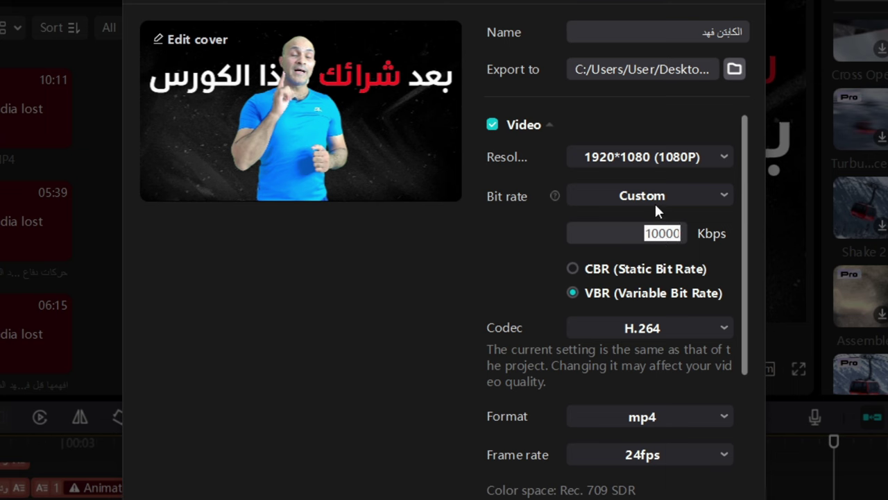
{"action": "left_click", "coordinate": [654, 200]}
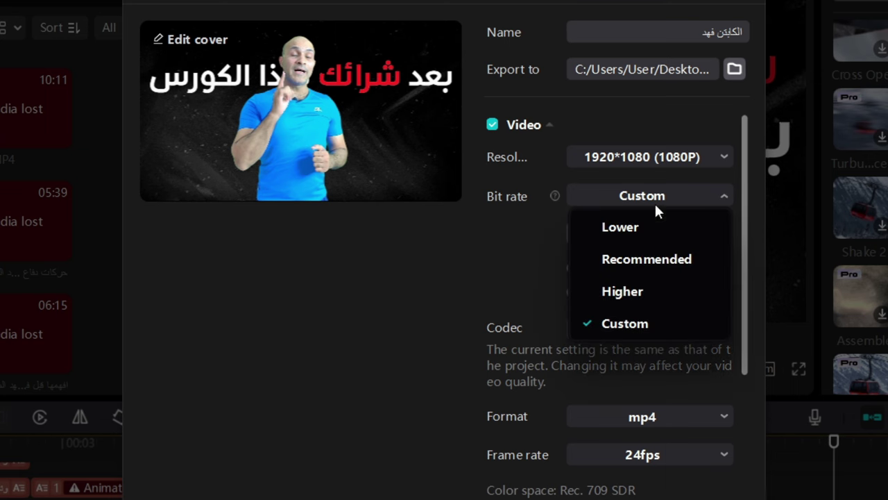
{"action": "left_click", "coordinate": [622, 291]}
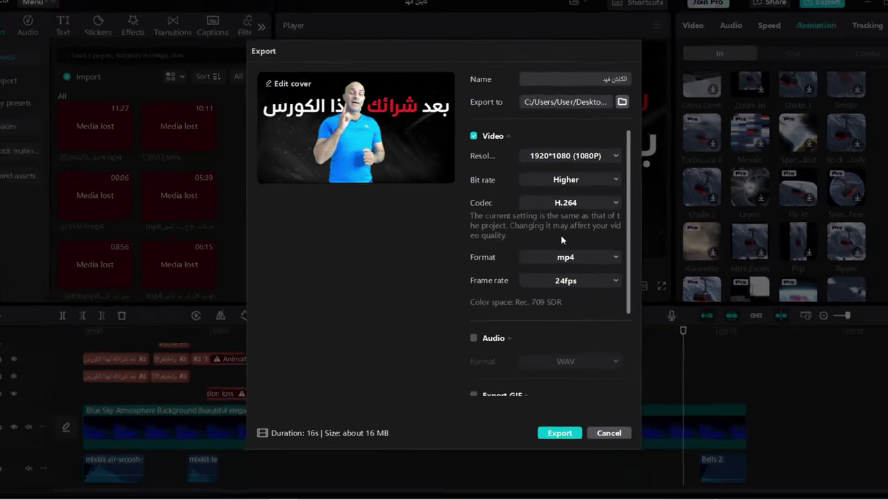
Compare the estimated file size of the export at the Recommended, Lower and Higher bit rates.
{"action": "scroll", "coordinate": [553, 229], "scroll_direction": "down", "scroll_amount": 3}
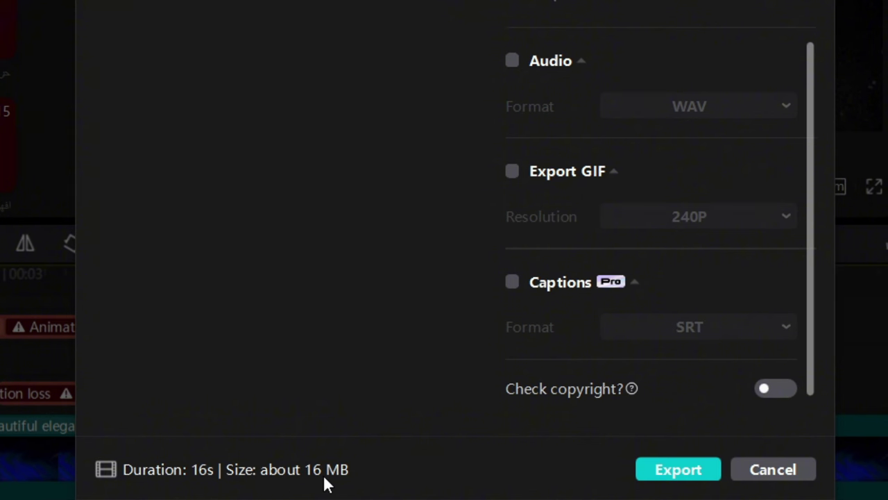
{"action": "scroll", "coordinate": [665, 159], "scroll_direction": "up", "scroll_amount": 5}
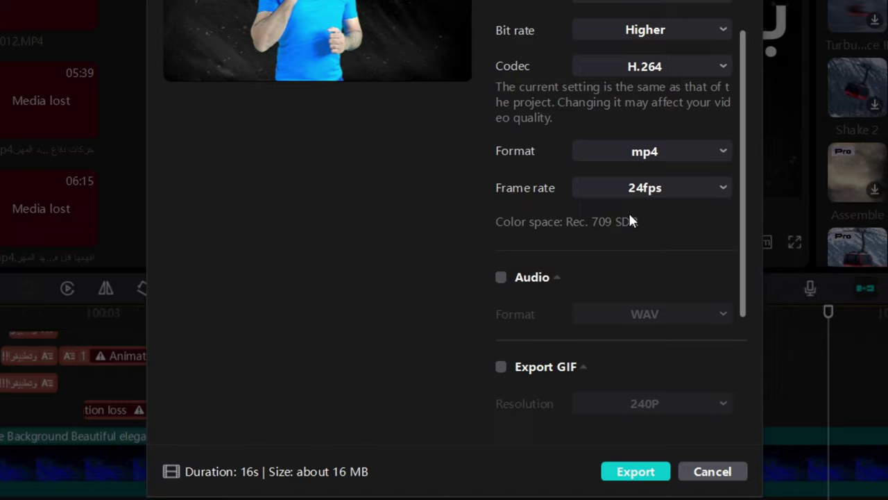
{"action": "scroll", "coordinate": [630, 219], "scroll_direction": "up", "scroll_amount": 2}
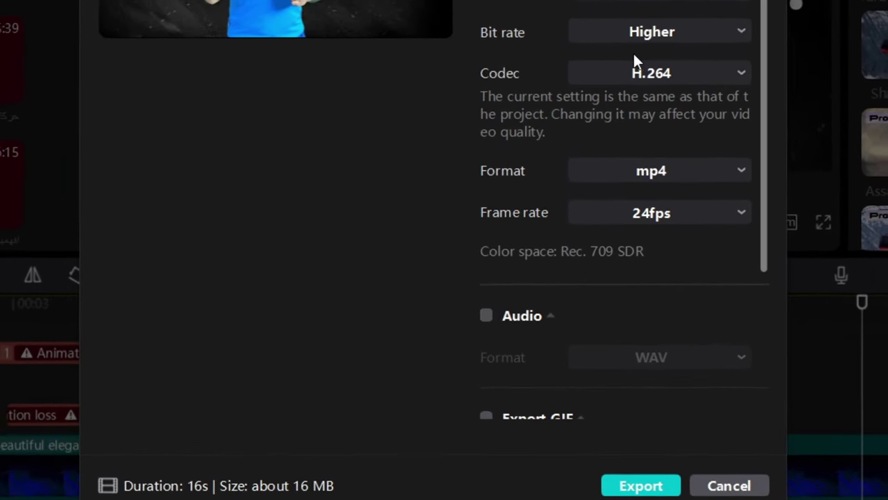
{"action": "left_click", "coordinate": [680, 29]}
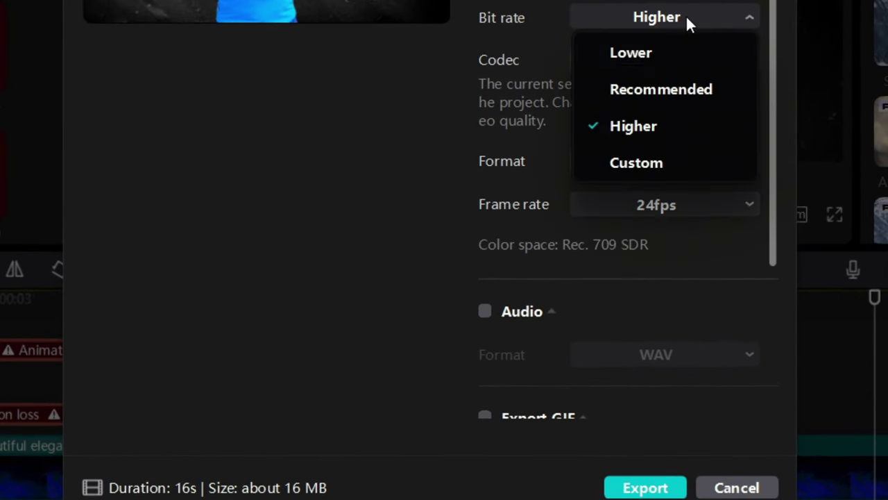
{"action": "left_click", "coordinate": [671, 88]}
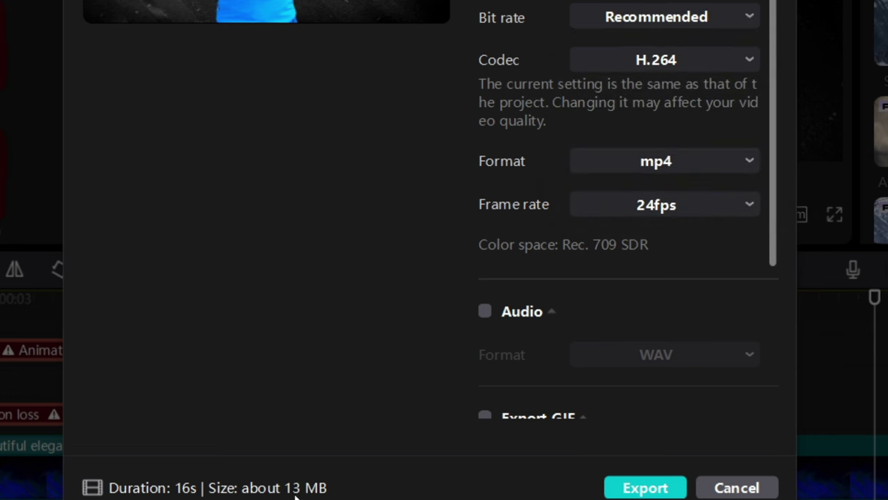
{"action": "left_click", "coordinate": [669, 20]}
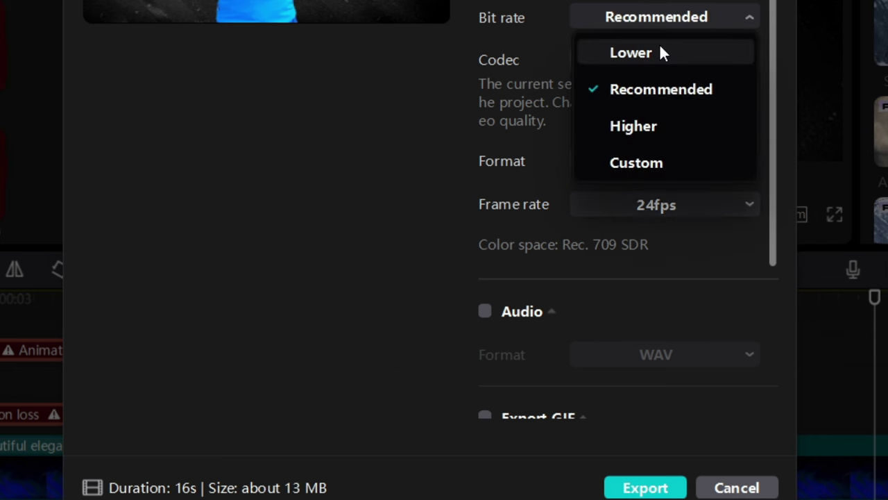
{"action": "left_click", "coordinate": [659, 52]}
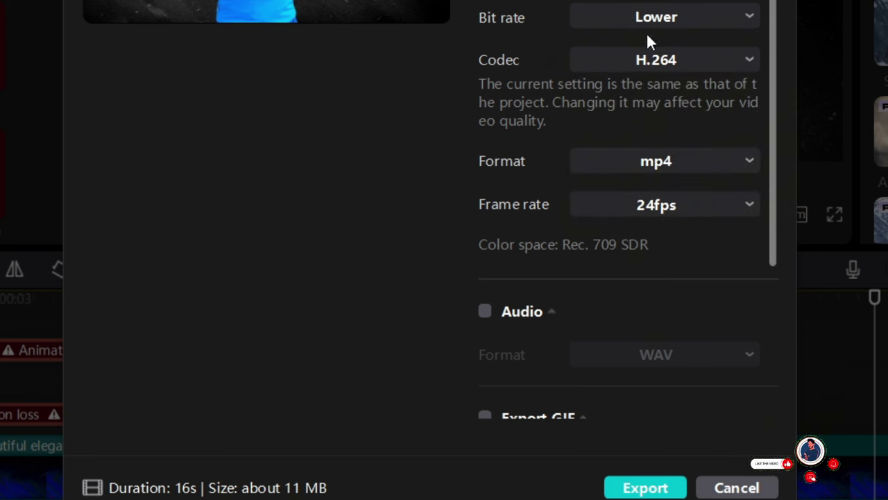
{"action": "left_click", "coordinate": [656, 18]}
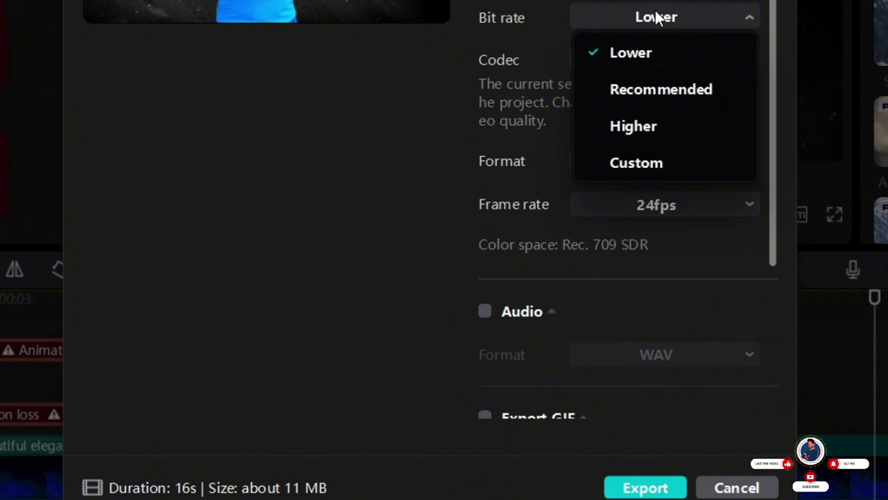
{"action": "left_click", "coordinate": [639, 128]}
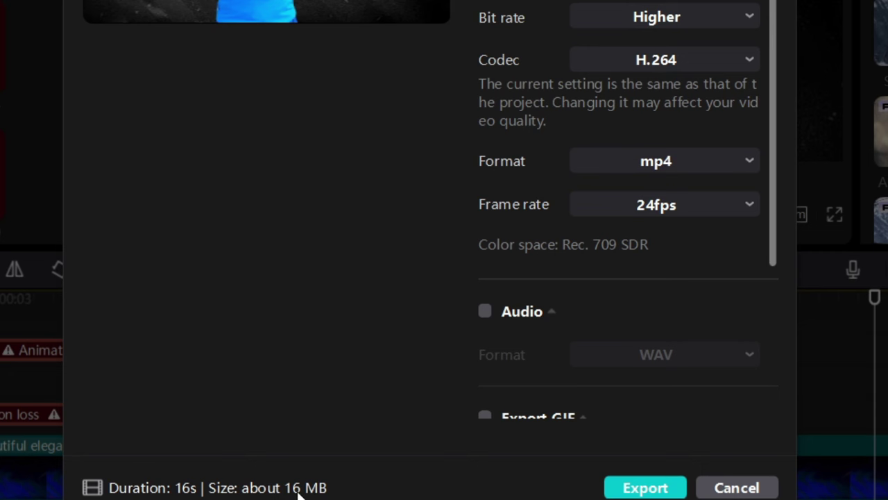
Switch the bit rate to Recommended and back to Higher to compare the two estimated sizes.
{"action": "left_click", "coordinate": [723, 19]}
{"action": "left_click", "coordinate": [663, 88]}
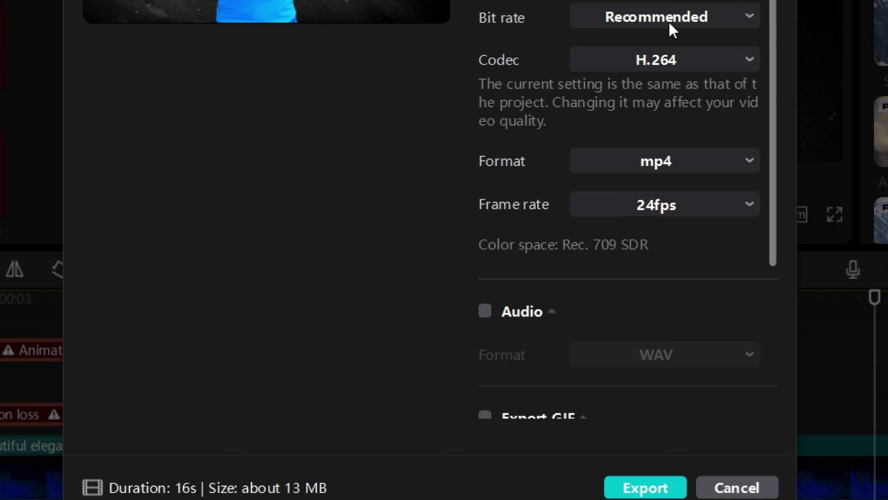
{"action": "left_click", "coordinate": [665, 21]}
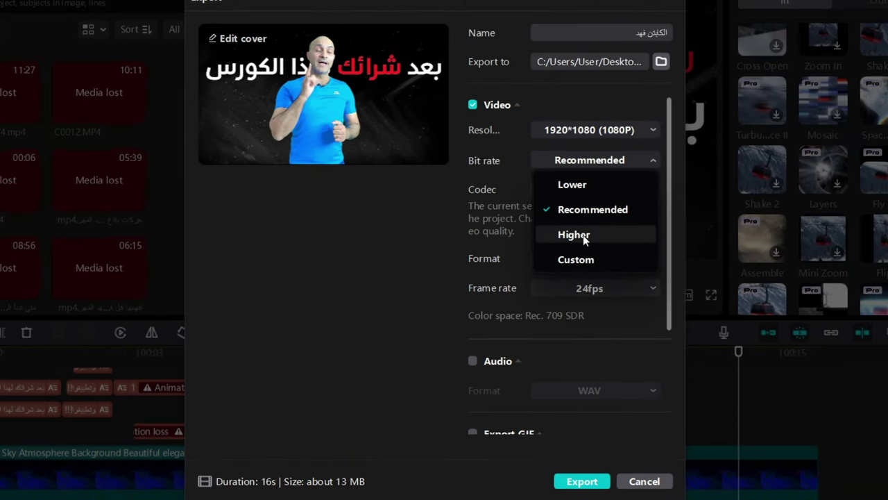
{"action": "left_click", "coordinate": [583, 234]}
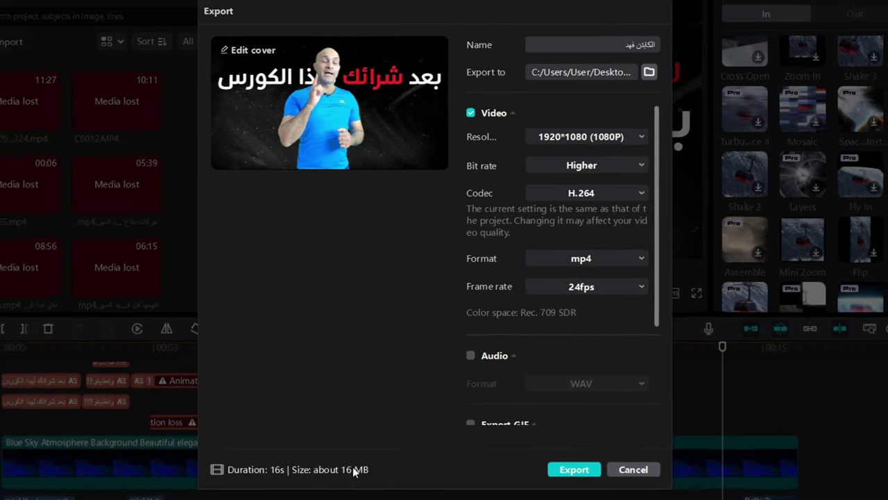
Examine the available video codecs and their compression descriptions.
{"action": "scroll", "coordinate": [496, 330], "scroll_direction": "down", "scroll_amount": 3}
{"action": "scroll", "coordinate": [561, 193], "scroll_direction": "up", "scroll_amount": 3}
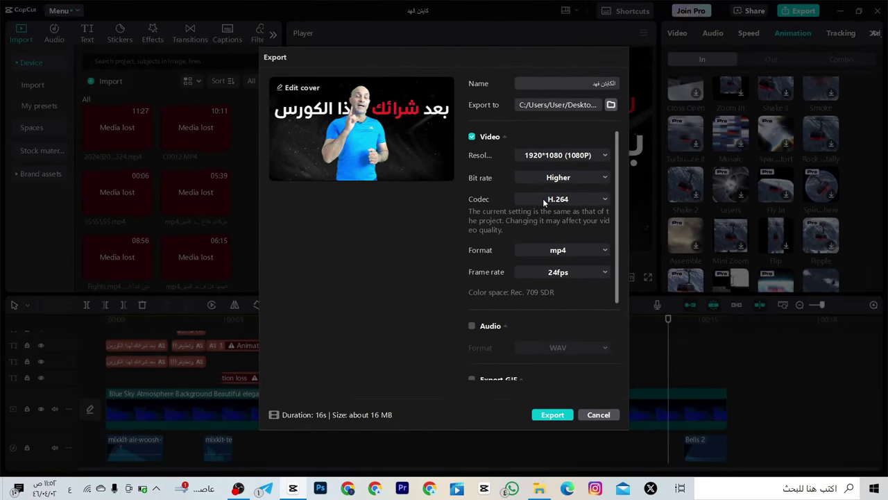
{"action": "left_click", "coordinate": [542, 199]}
{"action": "left_click", "coordinate": [536, 212]}
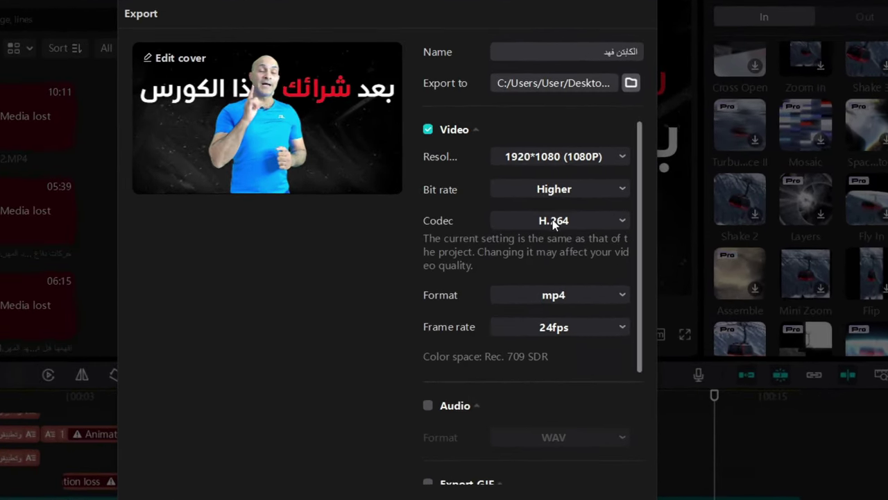
{"action": "left_click", "coordinate": [553, 221]}
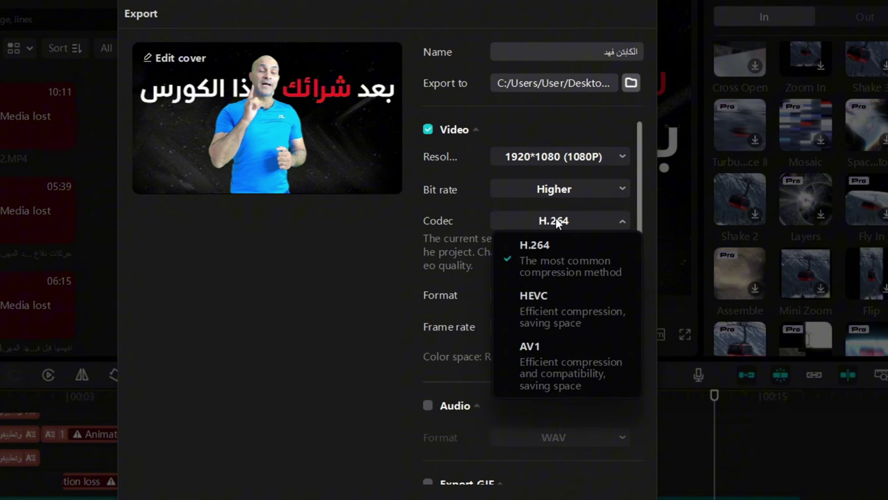
{"action": "left_click", "coordinate": [555, 222]}
{"action": "left_click", "coordinate": [555, 222]}
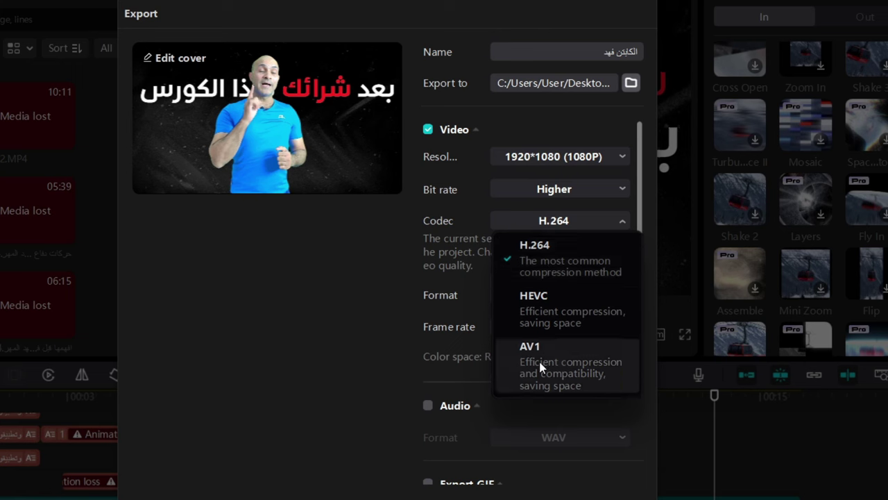
{"action": "left_click", "coordinate": [565, 229]}
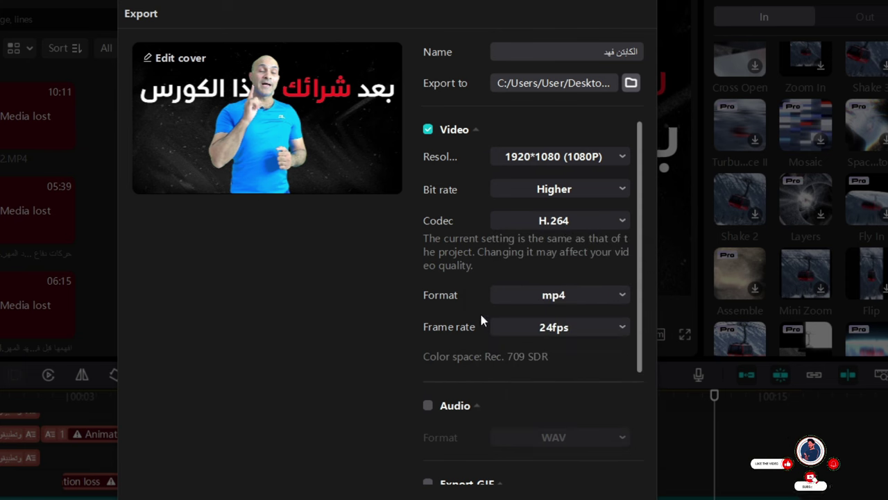
Set the video's export format to mp4 and its frame rate to 24fps.
{"action": "left_click", "coordinate": [566, 295]}
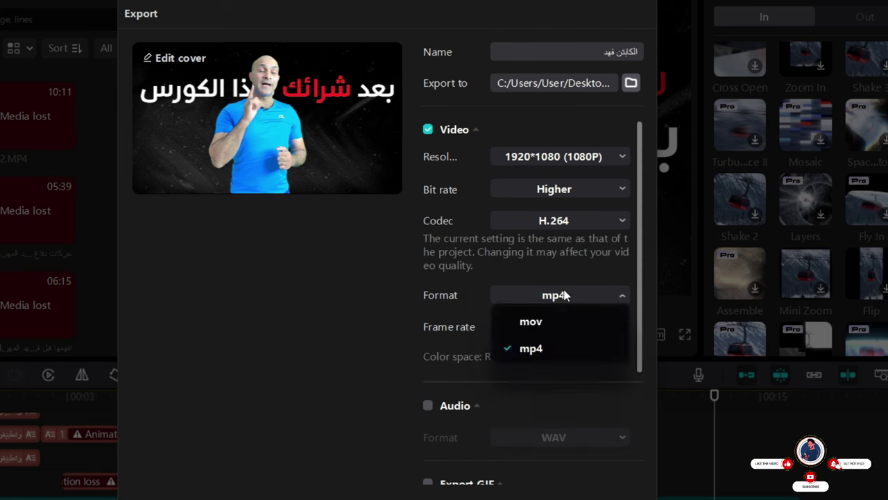
{"action": "left_click", "coordinate": [526, 353]}
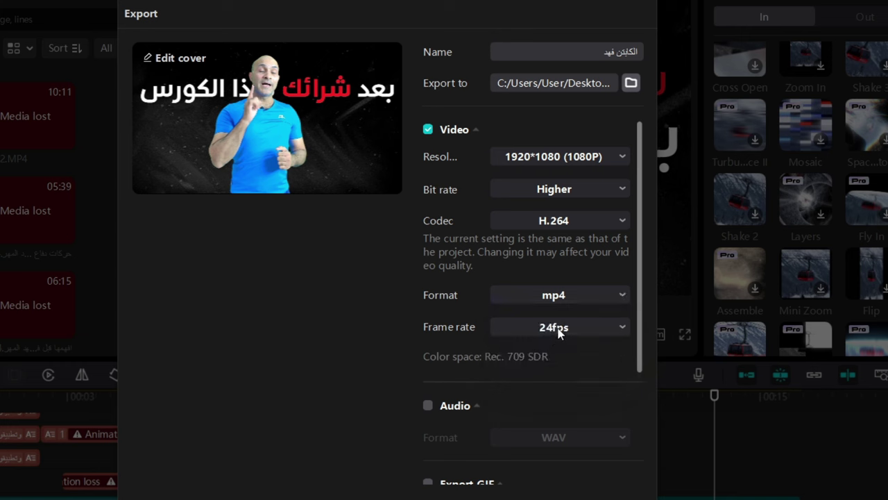
{"action": "left_click", "coordinate": [564, 332]}
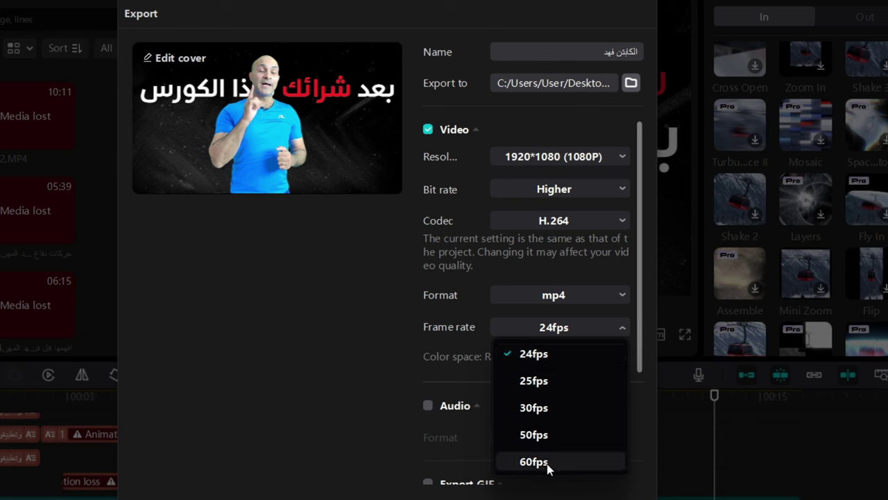
{"action": "left_click", "coordinate": [518, 355]}
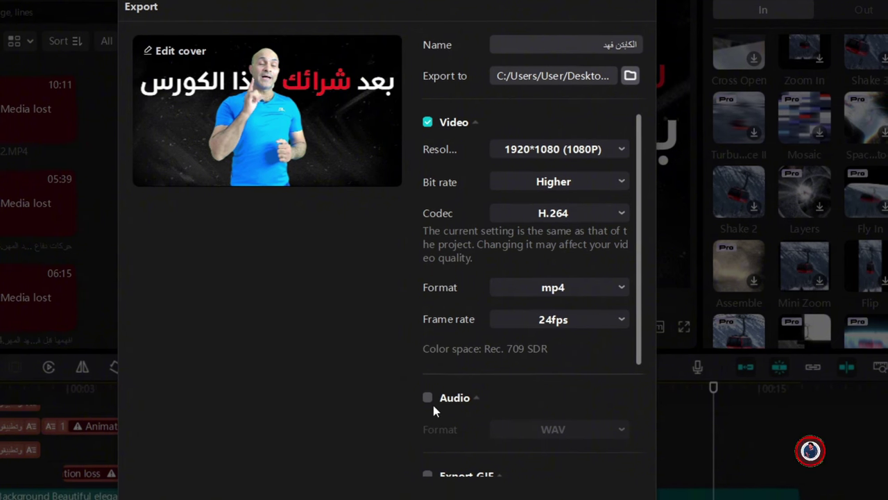
Enable the separate audio export, examine its available formats, and disable it again.
{"action": "left_click", "coordinate": [428, 405]}
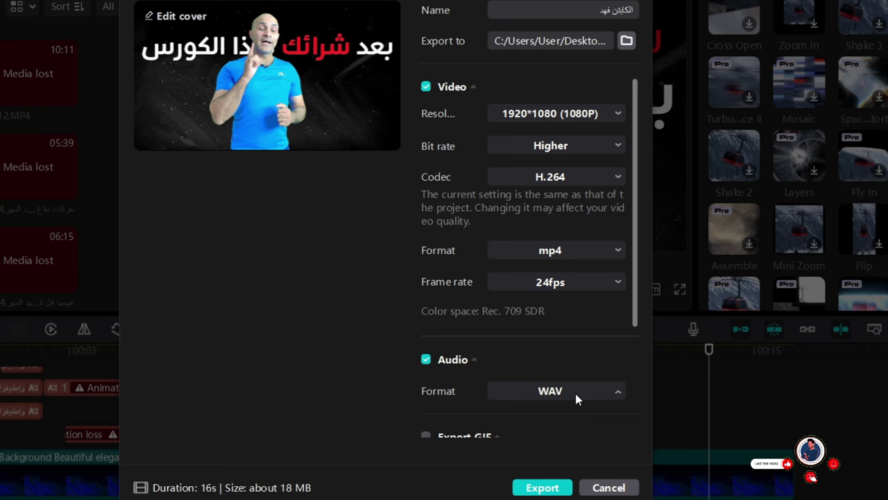
{"action": "left_click", "coordinate": [575, 393]}
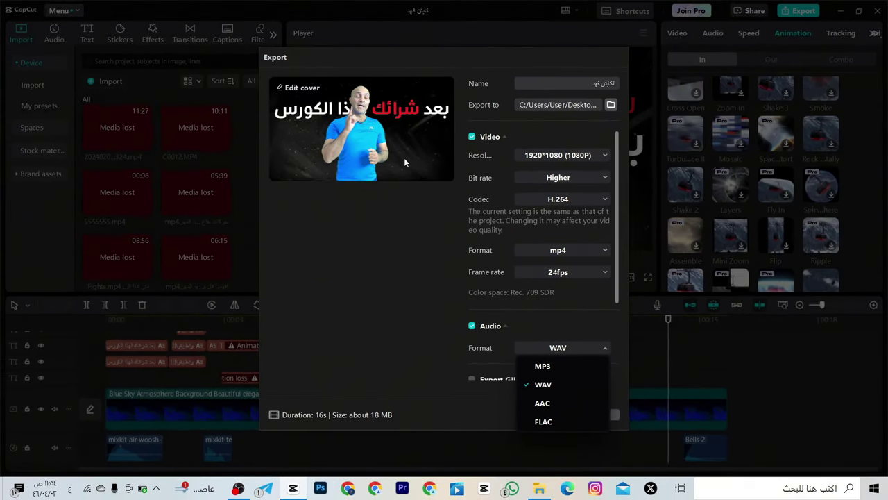
{"action": "left_click", "coordinate": [472, 327]}
Enable the GIF export, examine its available resolutions, and disable it again.
{"action": "scroll", "coordinate": [550, 308], "scroll_direction": "down", "scroll_amount": 4}
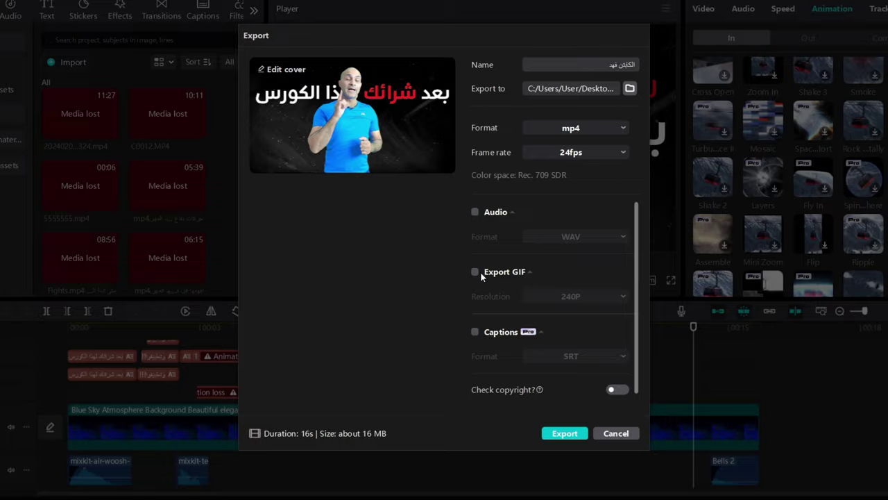
{"action": "left_click", "coordinate": [476, 272]}
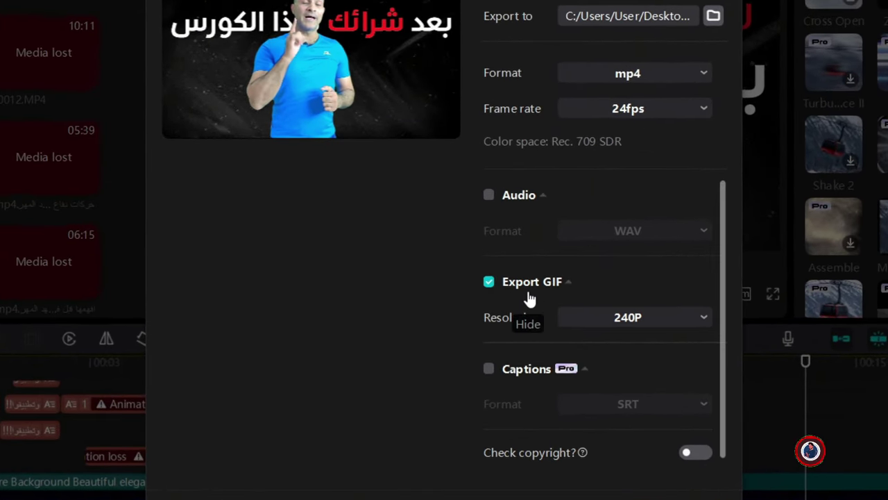
{"action": "left_click", "coordinate": [643, 321]}
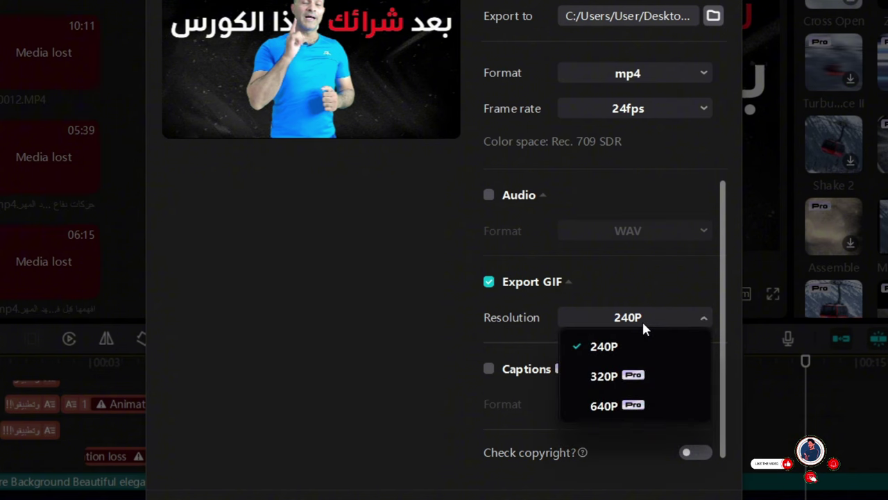
{"action": "left_click", "coordinate": [642, 319]}
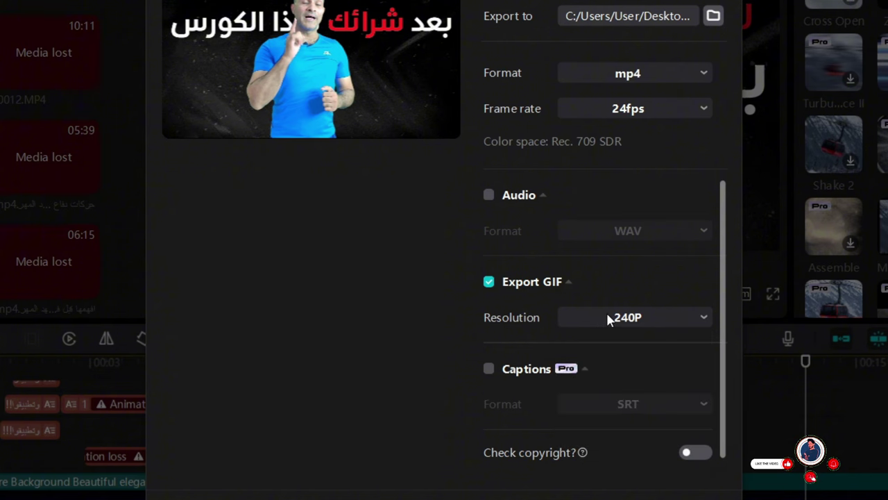
{"action": "left_click", "coordinate": [489, 283]}
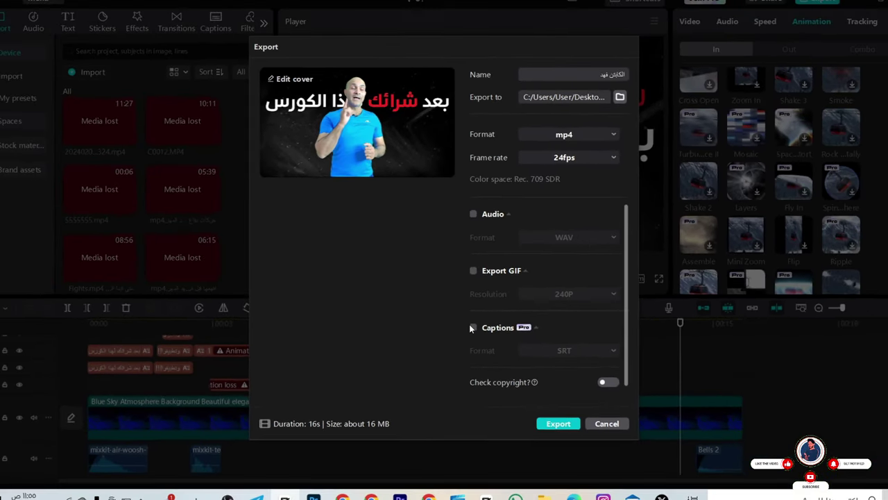
Try the captions export and copyright check options in the export settings.
{"action": "left_click", "coordinate": [479, 344]}
{"action": "left_click", "coordinate": [471, 324]}
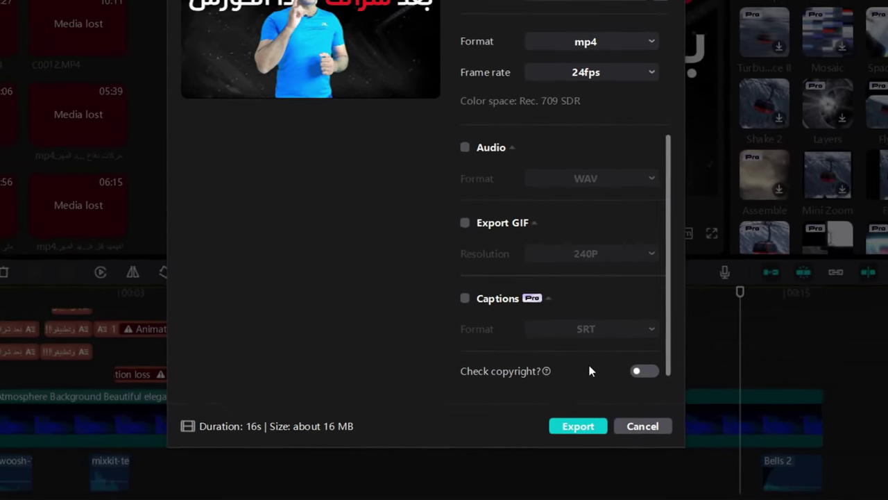
{"action": "left_click", "coordinate": [661, 375]}
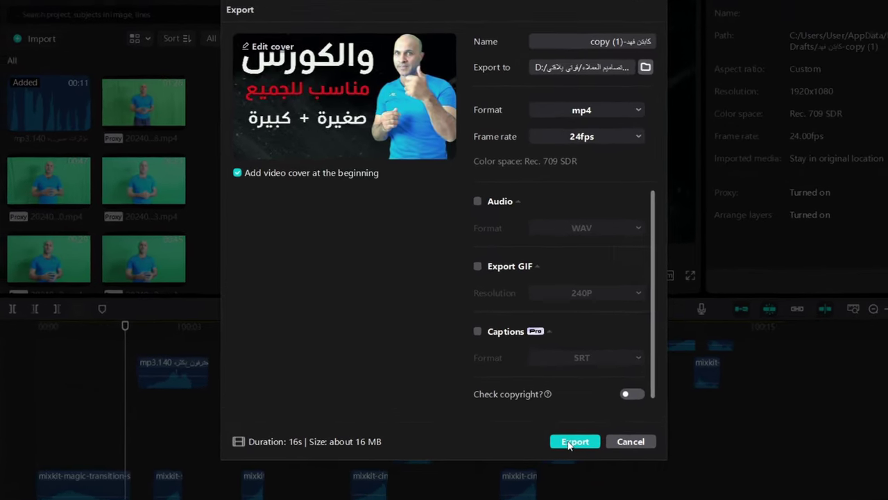
Export the video and compare the Original and 9:16 (TikTok video size) versions offered for sharing.
{"action": "key", "text": "Return"}
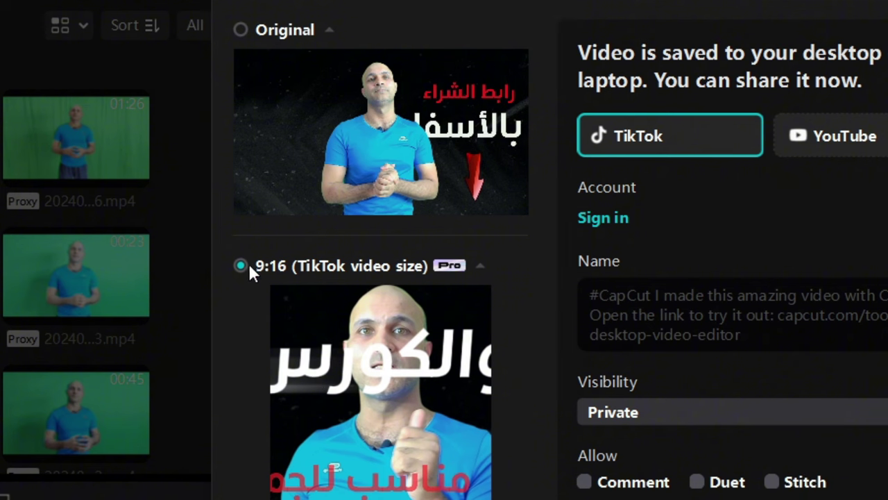
{"action": "left_click", "coordinate": [240, 29]}
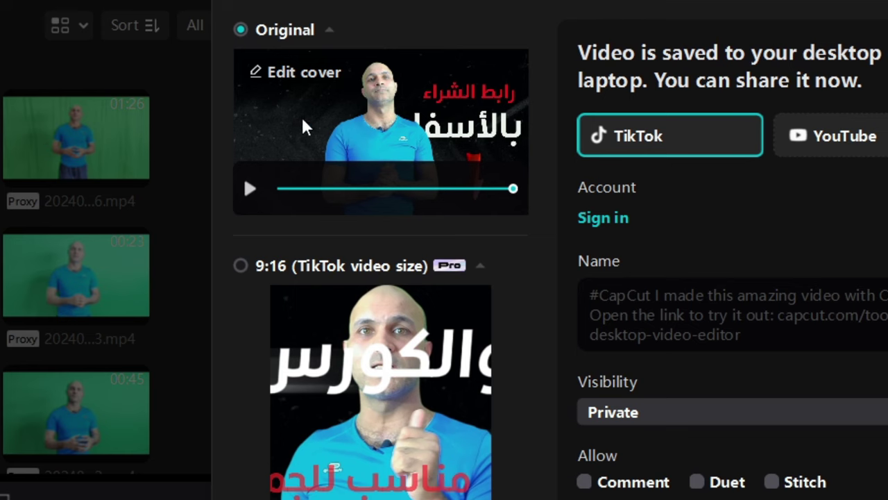
{"action": "left_click", "coordinate": [240, 263]}
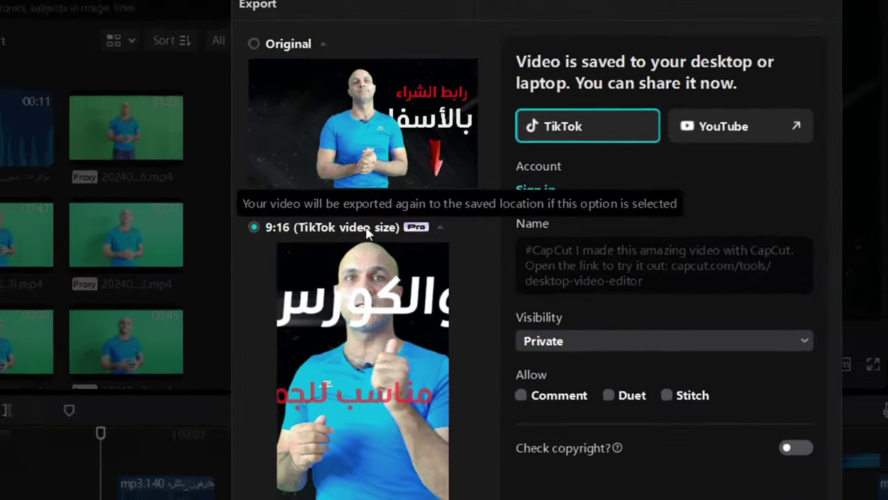
{"action": "left_click", "coordinate": [589, 414]}
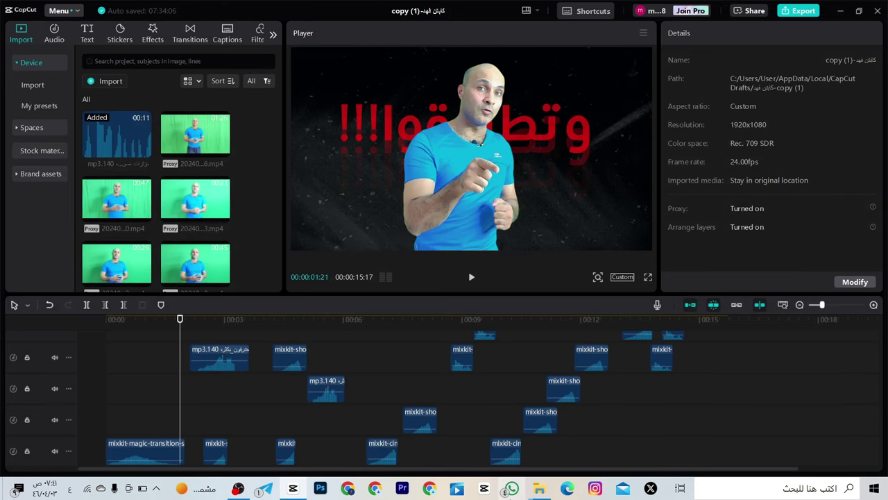
Switch to the export folder in File Explorer, play the exported mp4 video, and return to CapCut.
{"action": "mouse_move", "coordinate": [539, 488]}
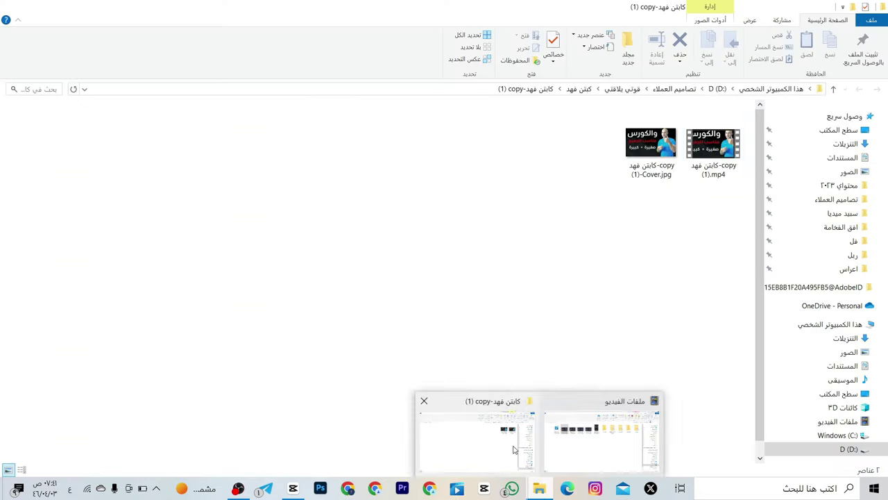
{"action": "left_click", "coordinate": [514, 450]}
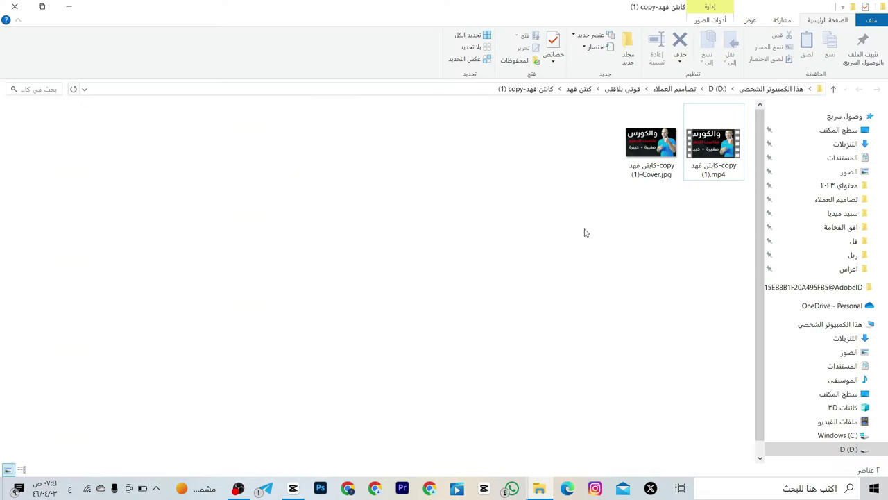
{"action": "double_click", "coordinate": [707, 151]}
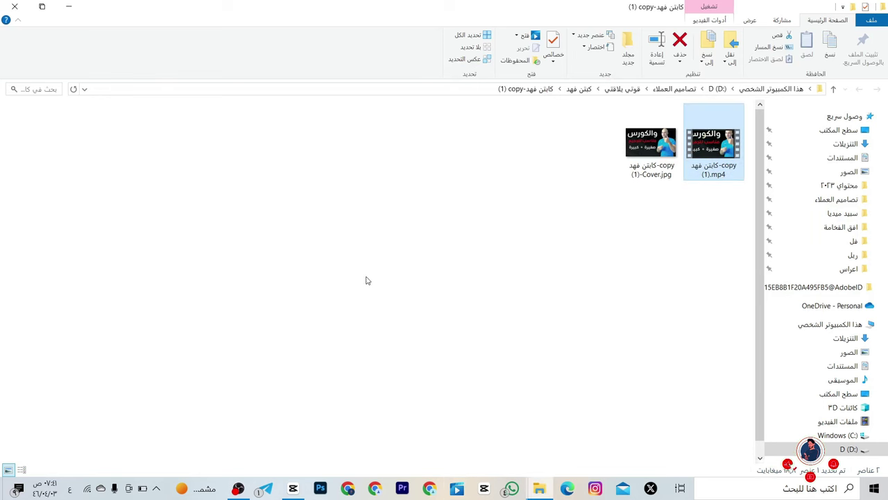
{"action": "left_click", "coordinate": [293, 489]}
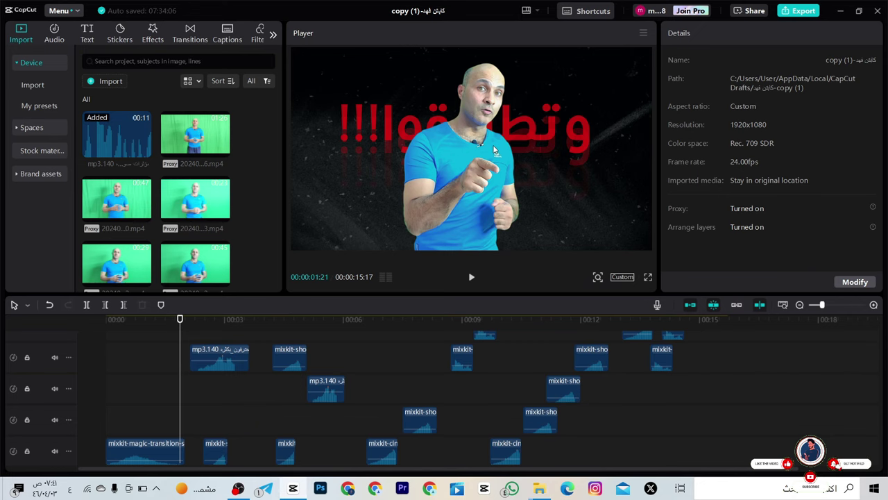